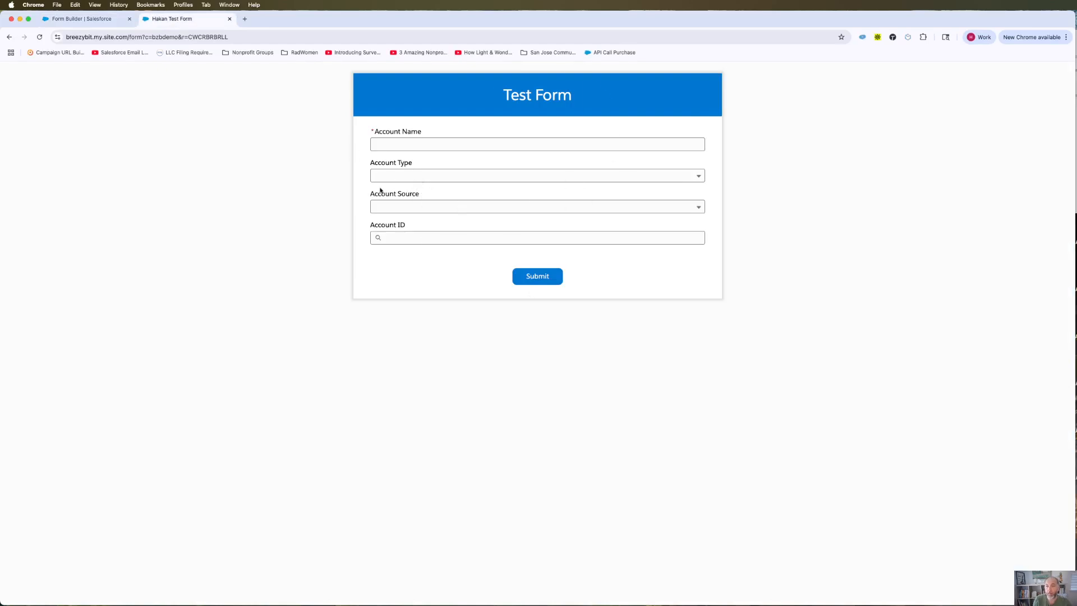
Return to the form builder and change the label of the Account ID lookup field to "Company Name"
left_click(374, 228)
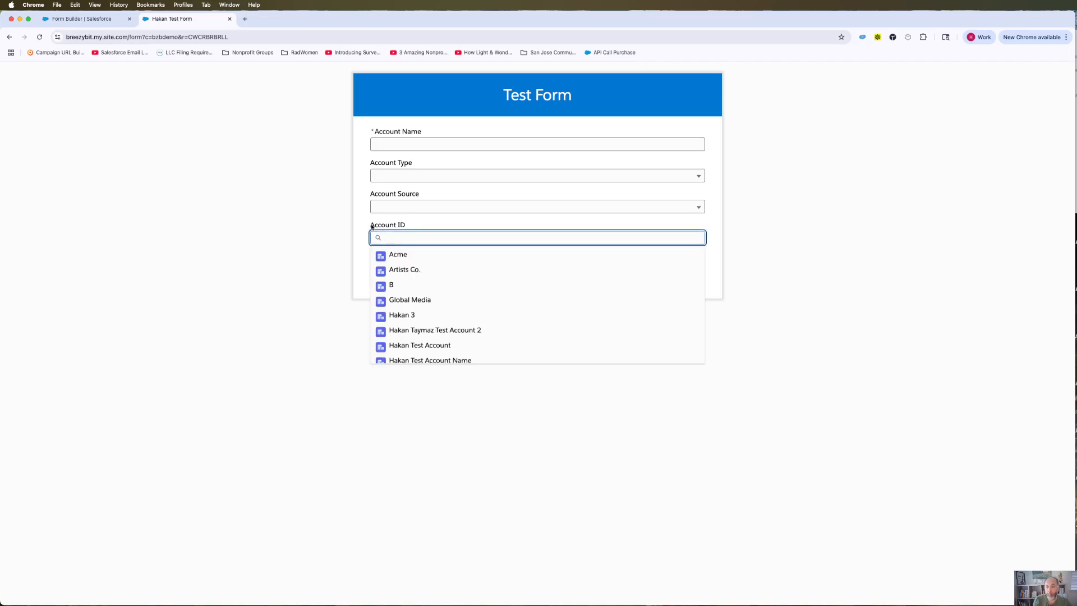
left_click(88, 20)
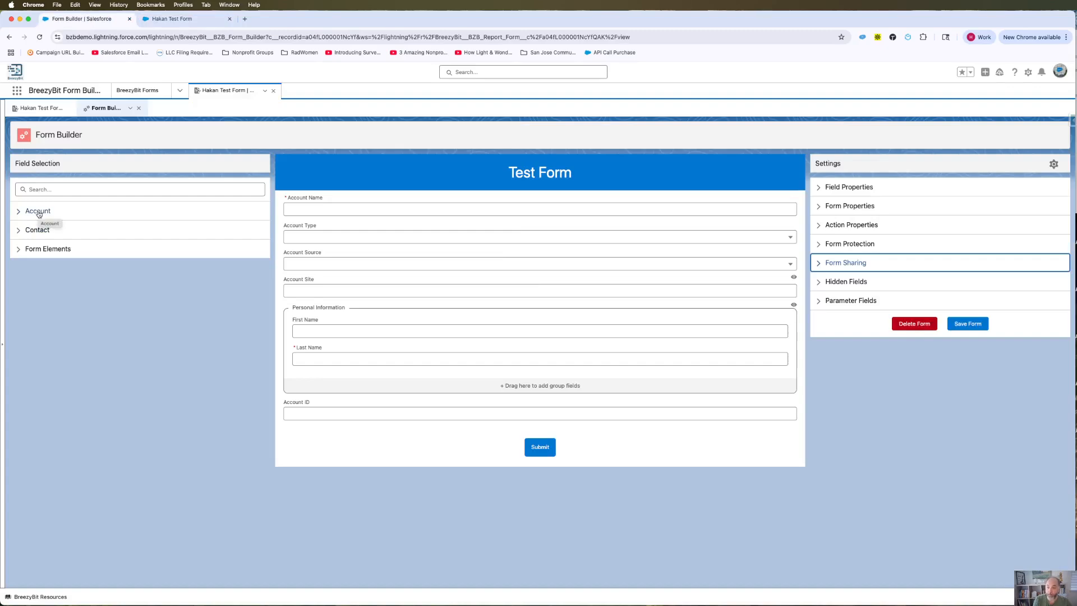
left_click(331, 409)
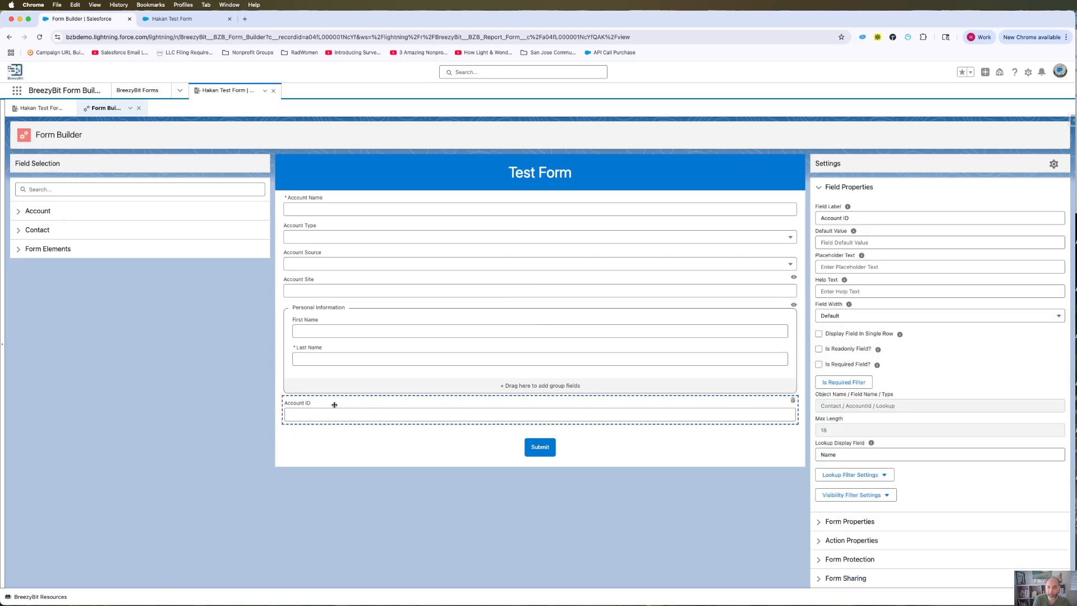
triple_click(850, 218)
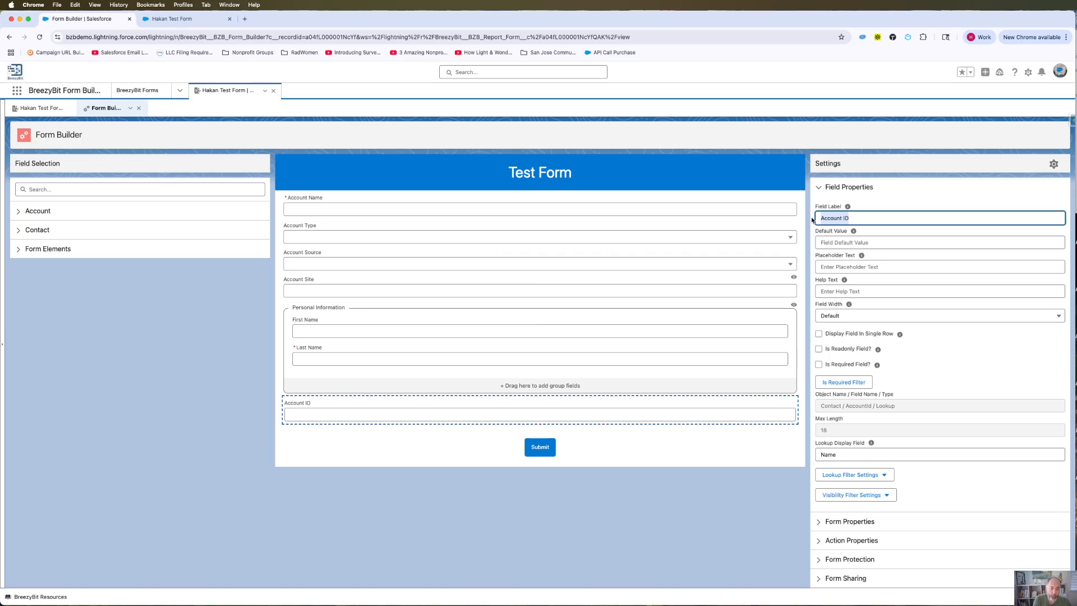
type("Compnay")
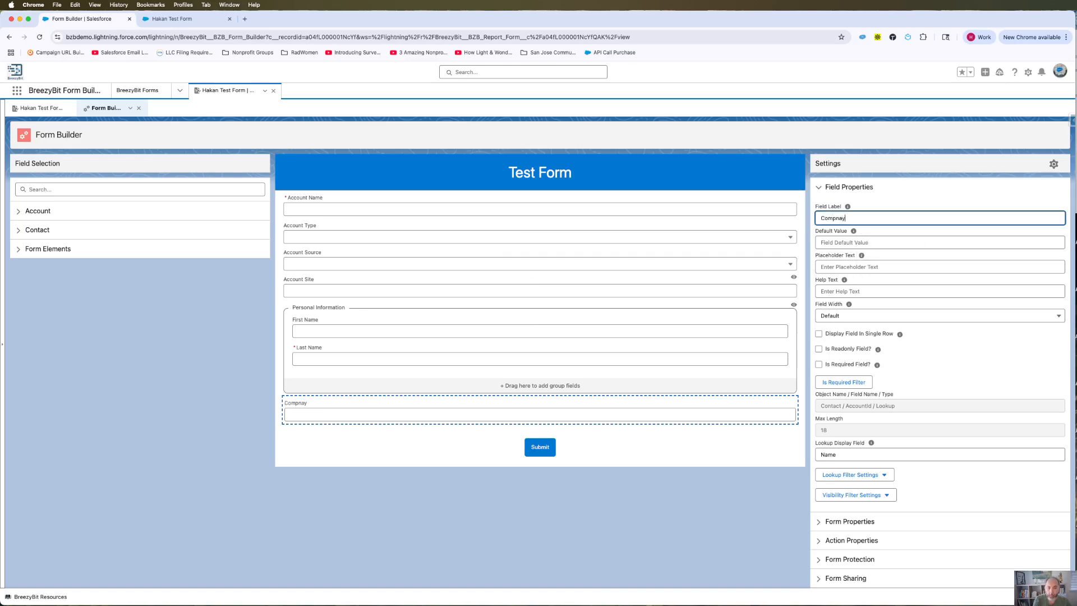
key("BackSpace")
key("BackSpace")
type("any")
type(" Nmae")
key("BackSpace")
key("BackSpace")
type("ame")
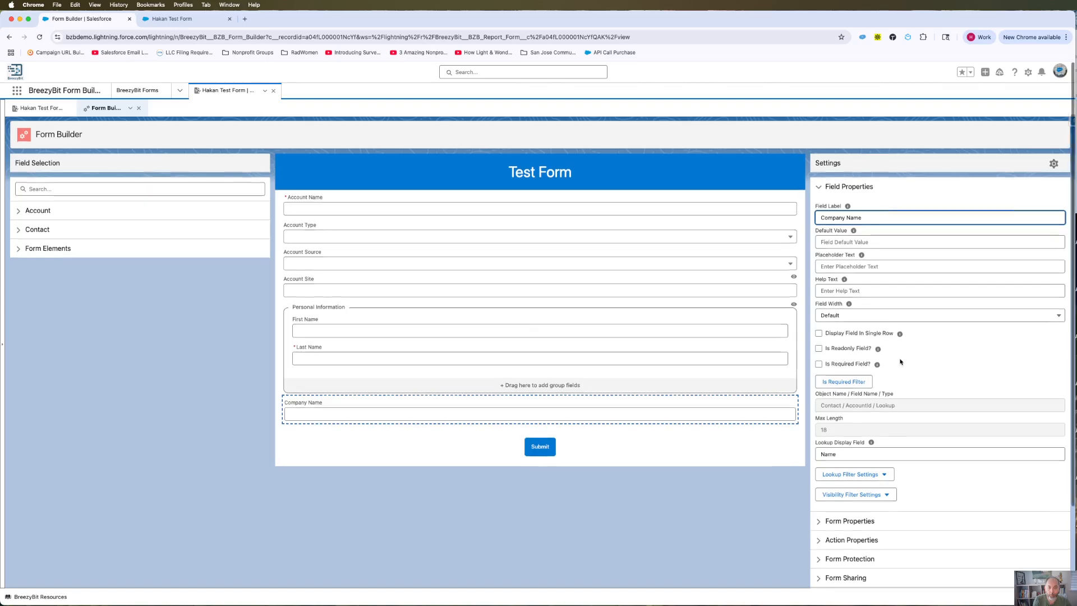
Save the form with the relabelled lookup field and dismiss the confirmation
scroll(973, 431, "down", 3)
left_click(968, 514)
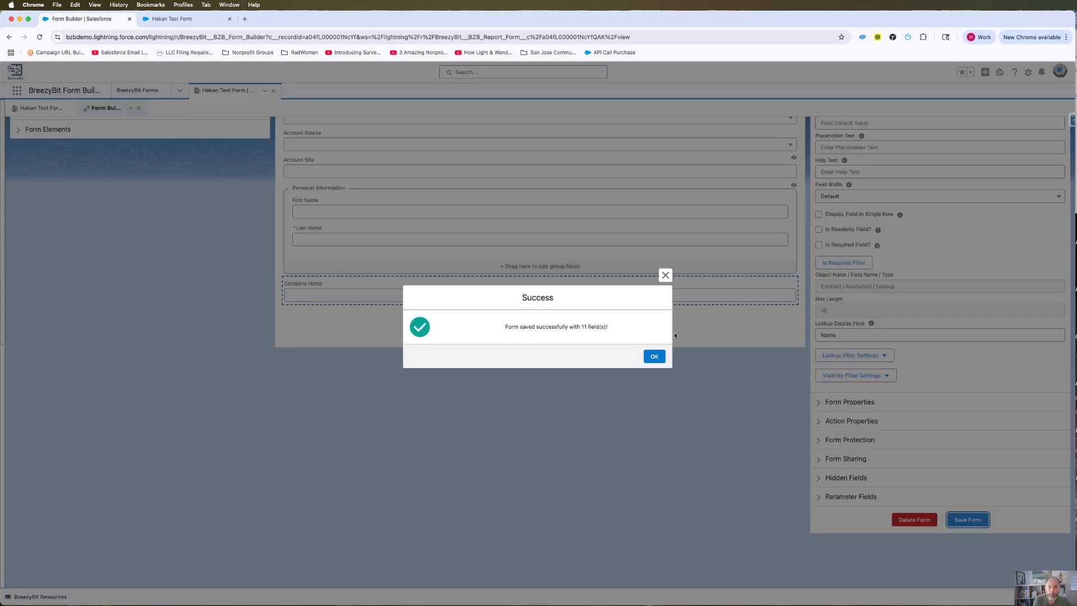
left_click(656, 354)
Reload the published Test Form and examine the Company Name lookup's account list, searching it for "d" and "s"
left_click(171, 18)
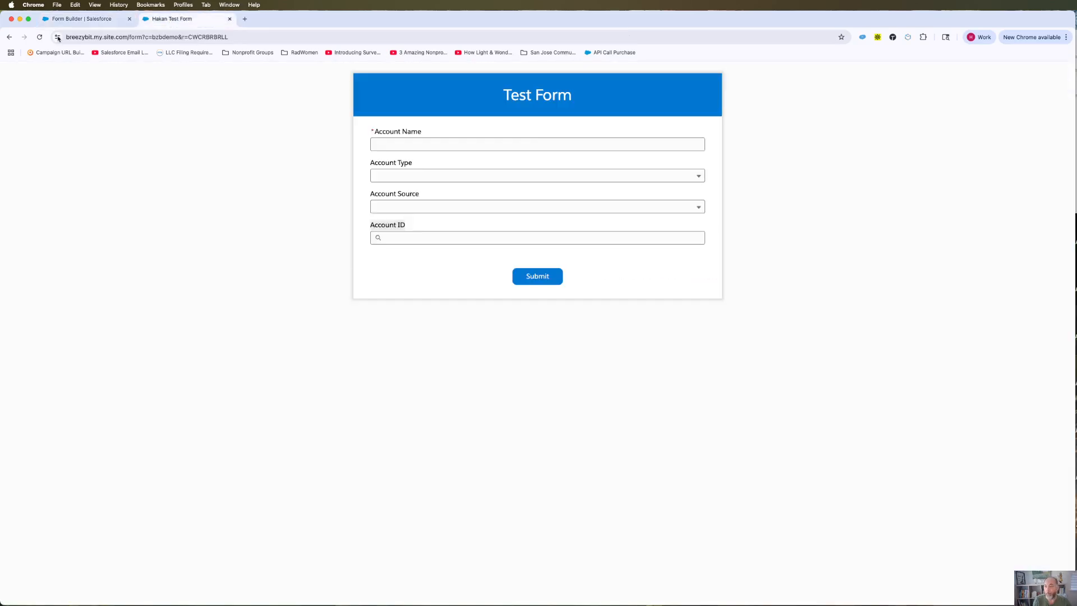
left_click(39, 37)
left_click(402, 237)
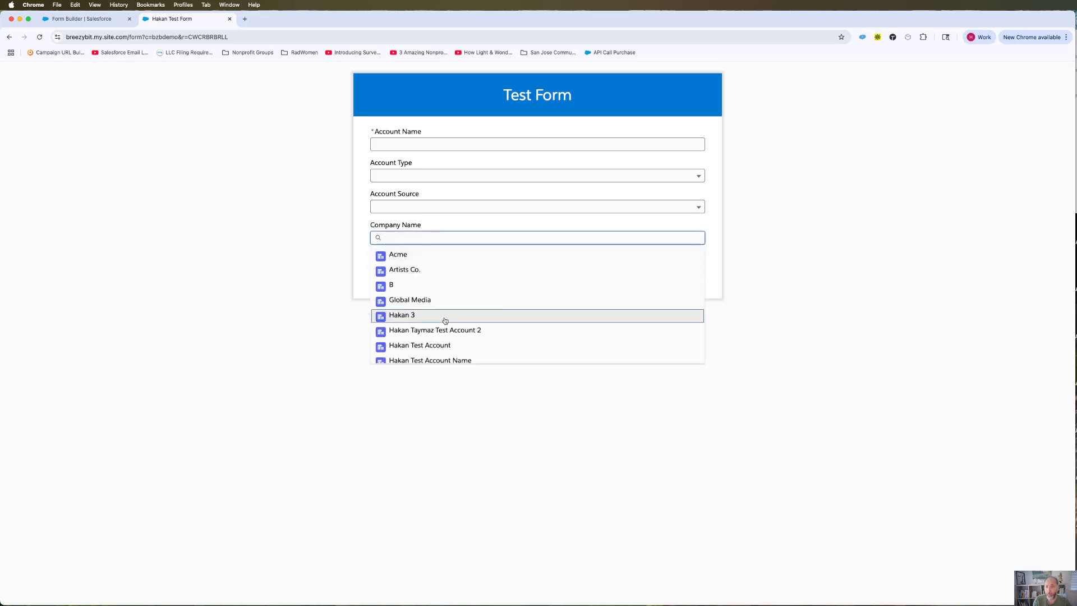
scroll(469, 331, "down", 3)
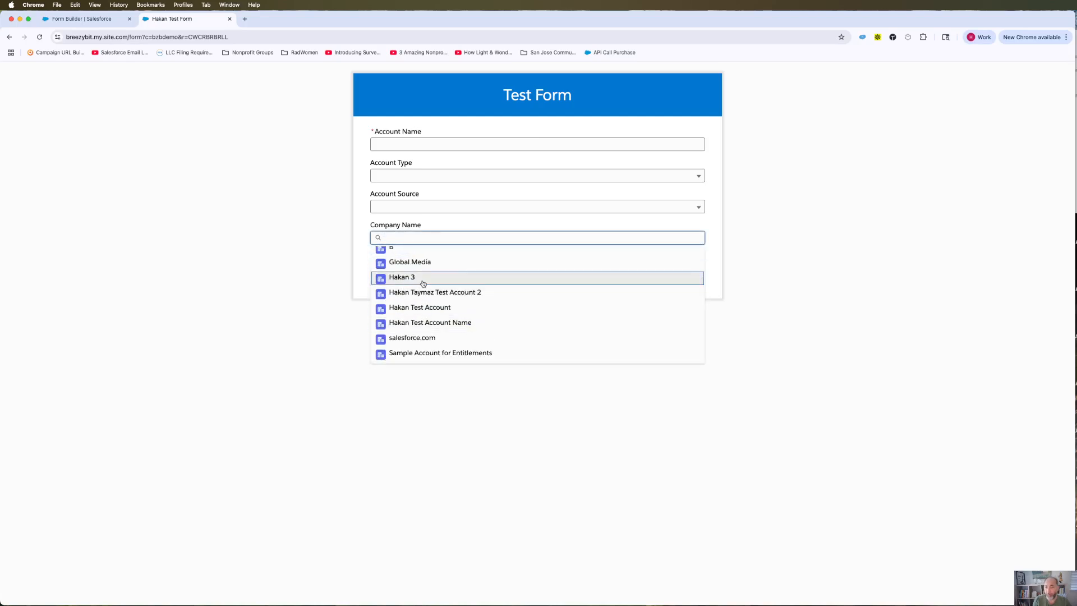
scroll(460, 280, "up", 3)
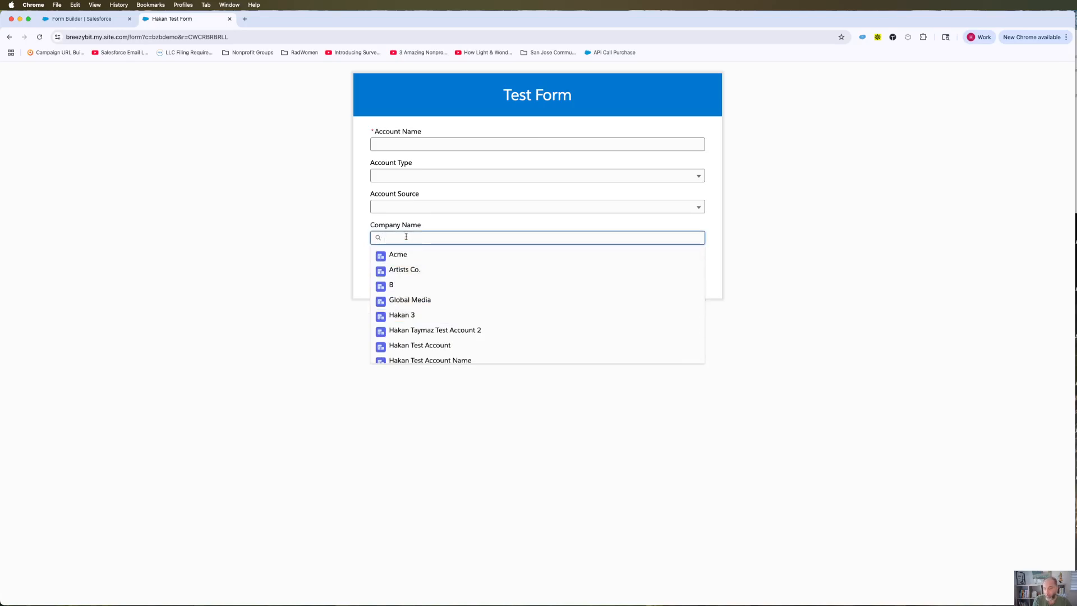
scroll(427, 322, "down", 2)
scroll(427, 322, "up", 2)
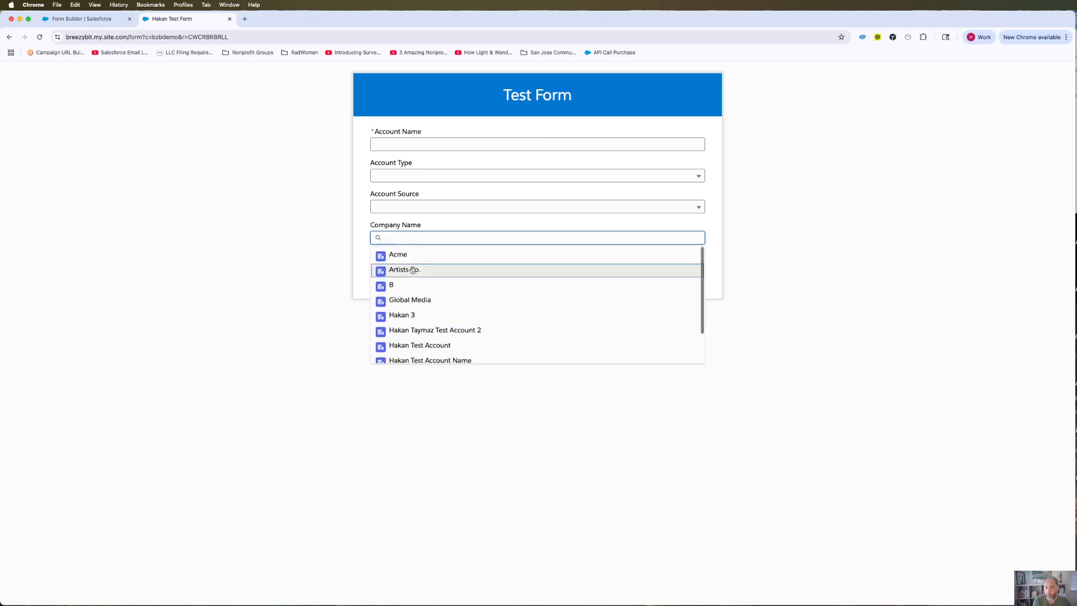
type("d")
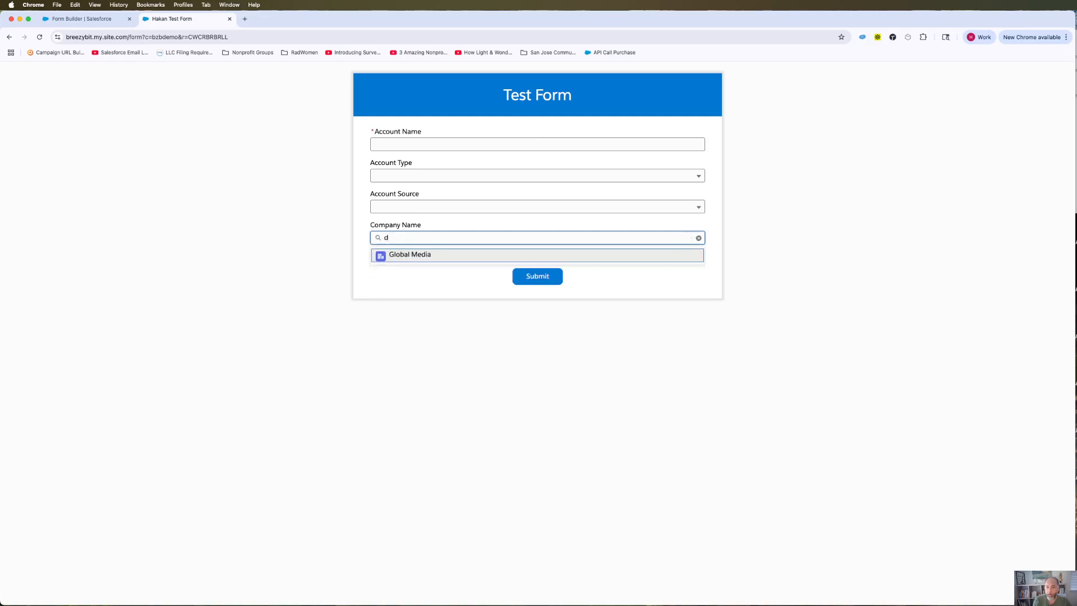
key("BackSpace")
type("s")
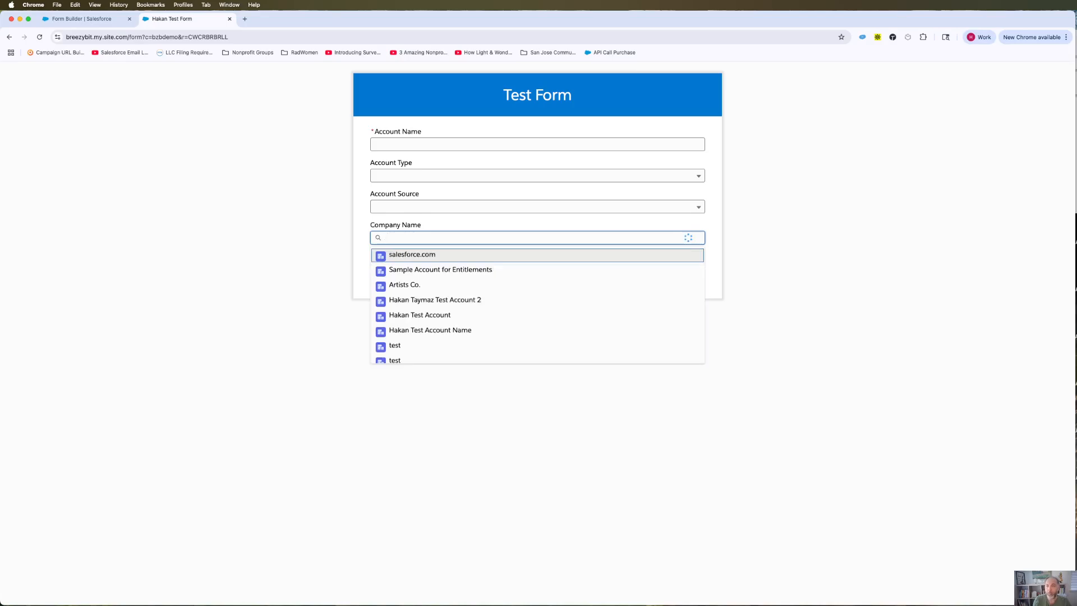
key("BackSpace")
left_click(359, 213)
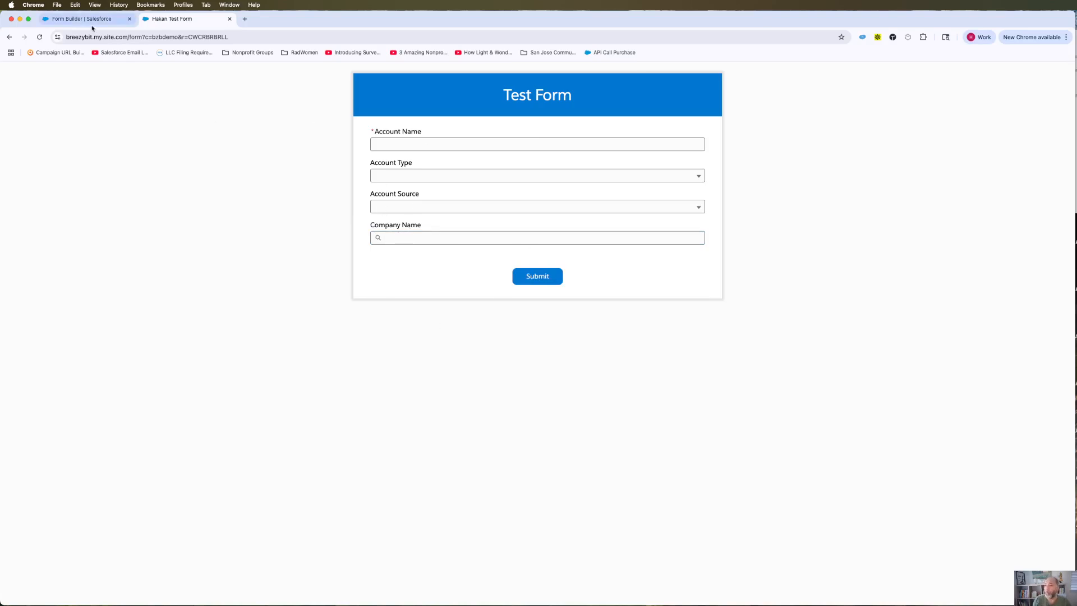
Return to the form builder and review the lookup filter types offered for the Company Name field
left_click(90, 19)
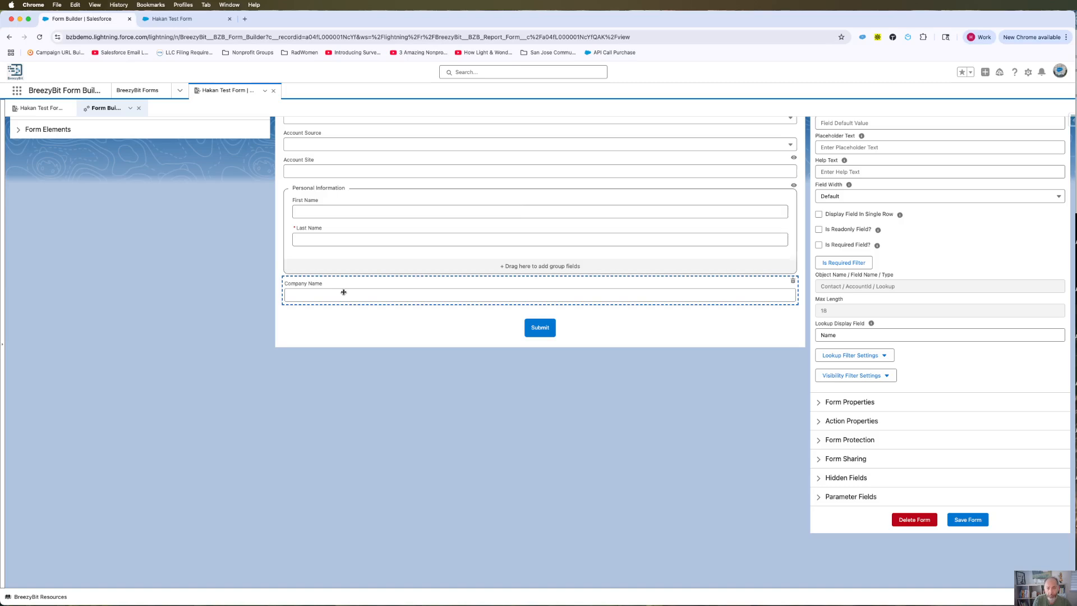
left_click(835, 356)
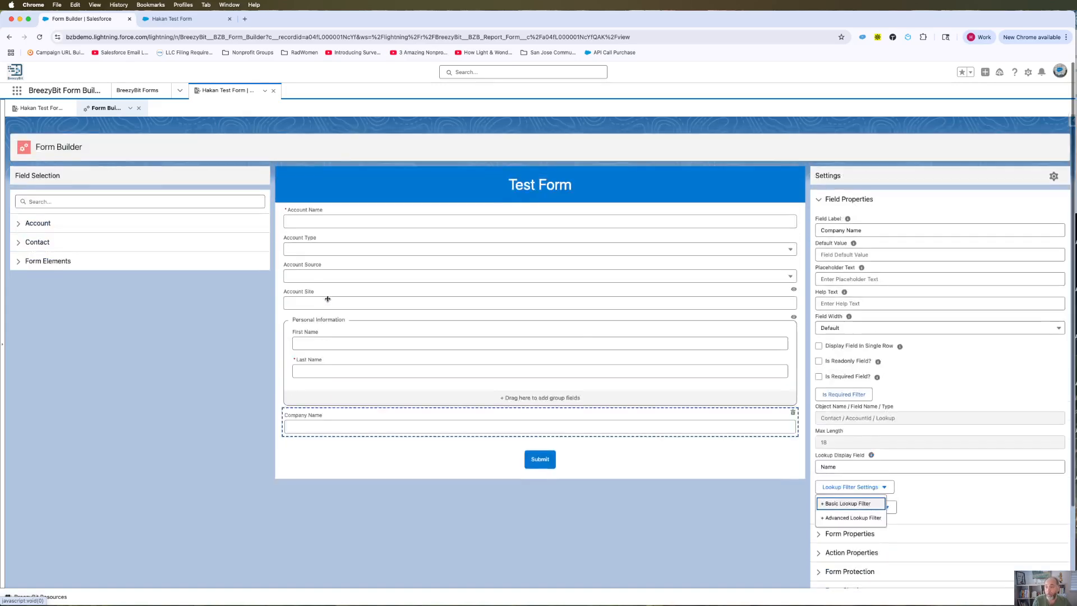
scroll(844, 387, "up", 3)
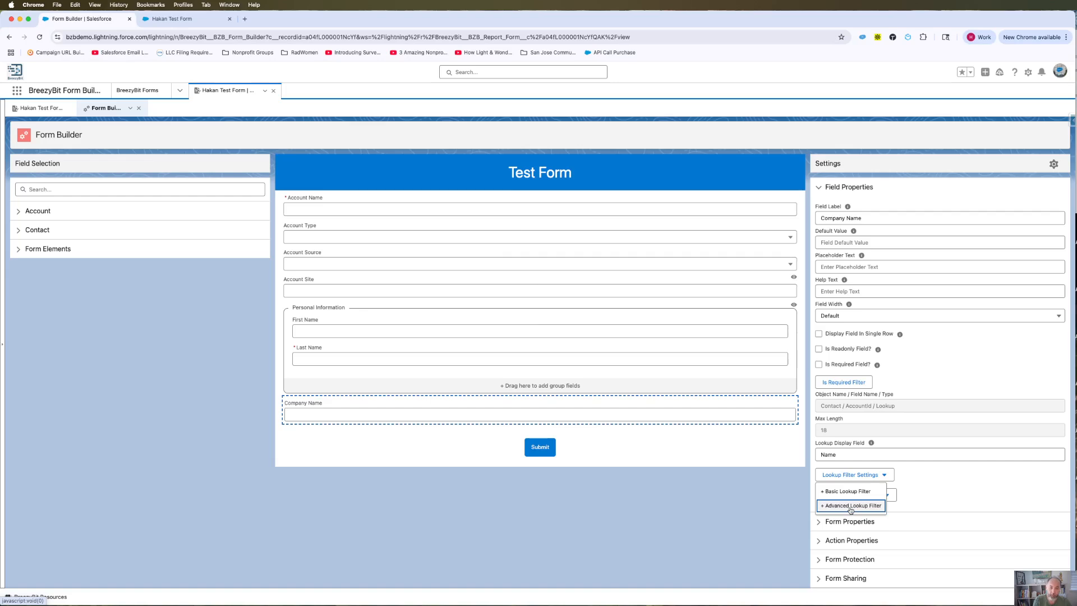
left_click(924, 483)
Add a basic lookup filter to the Company Name field with the condition Account Name starts with "S"
left_click(848, 475)
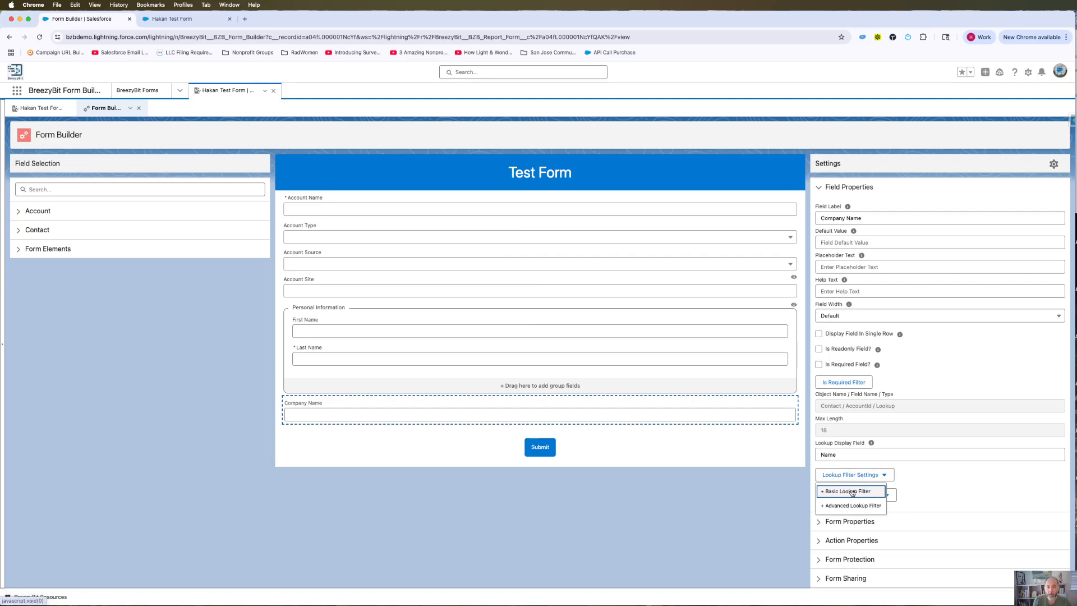
left_click(850, 491)
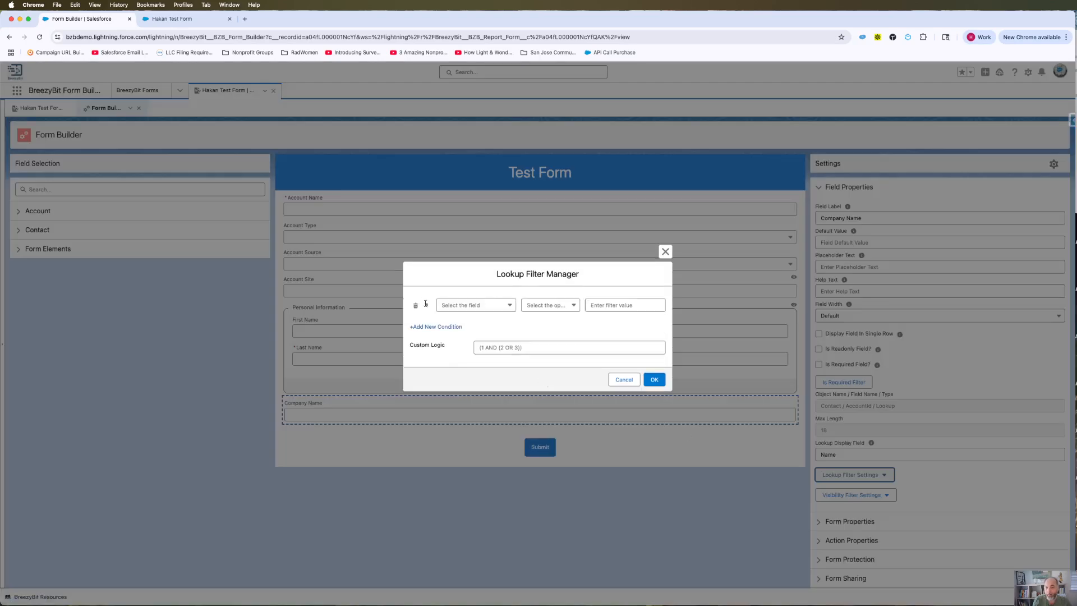
left_click(464, 307)
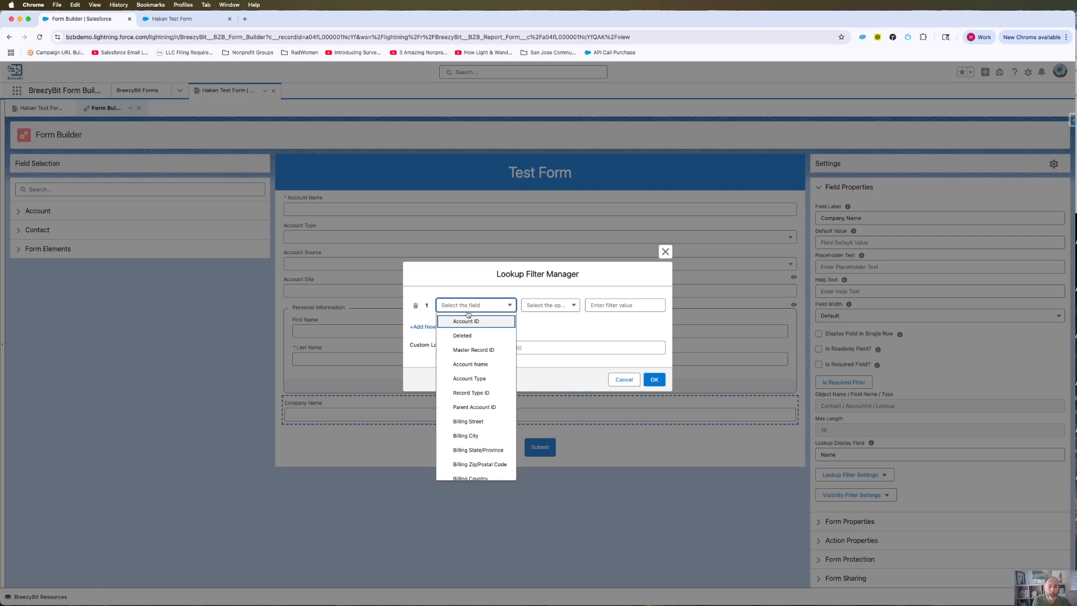
left_click(472, 364)
left_click(545, 314)
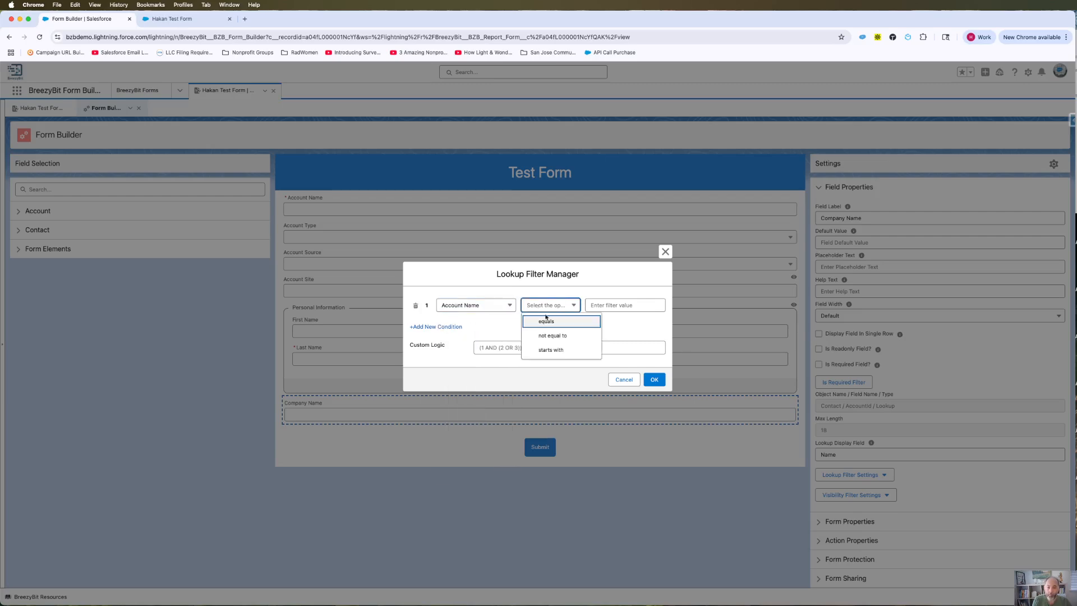
left_click(550, 349)
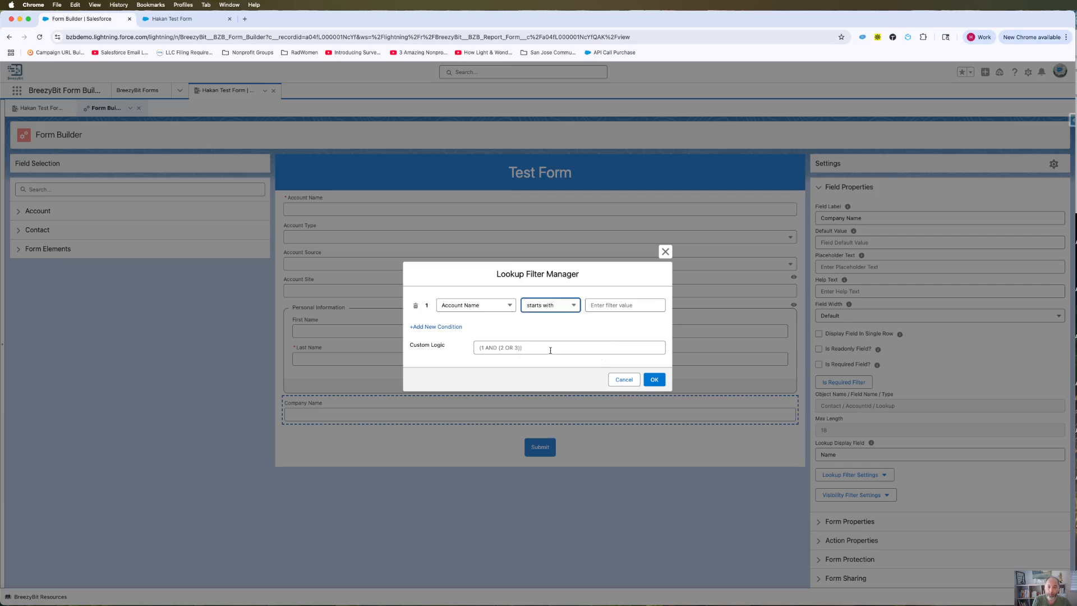
left_click(606, 305)
type("S")
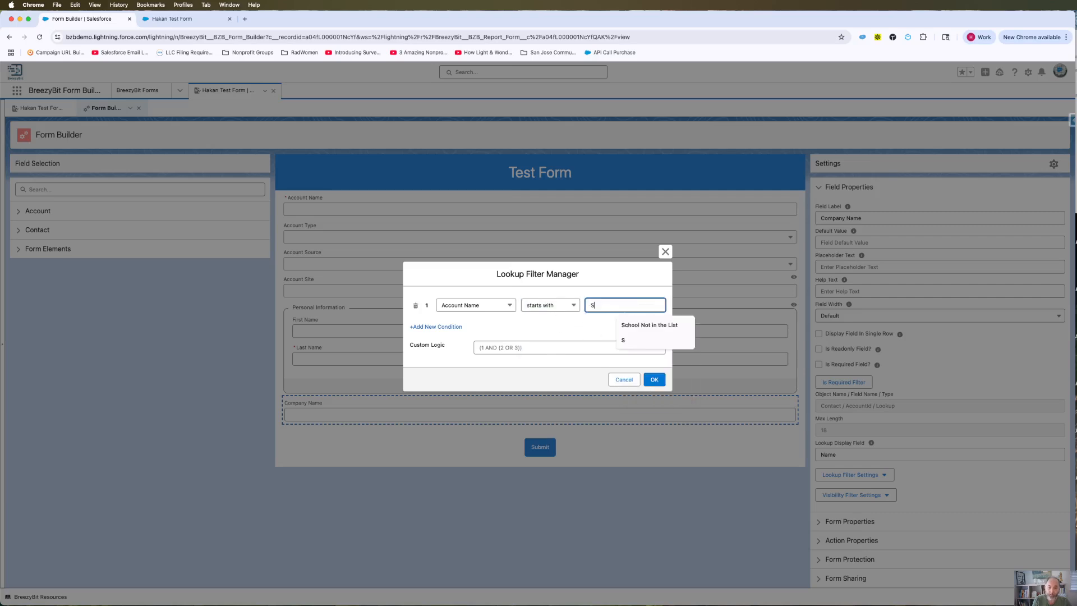
left_click(657, 380)
Save the form with the new lookup filter and dismiss the confirmation
scroll(947, 435, "down", 5)
scroll(947, 435, "up", 3)
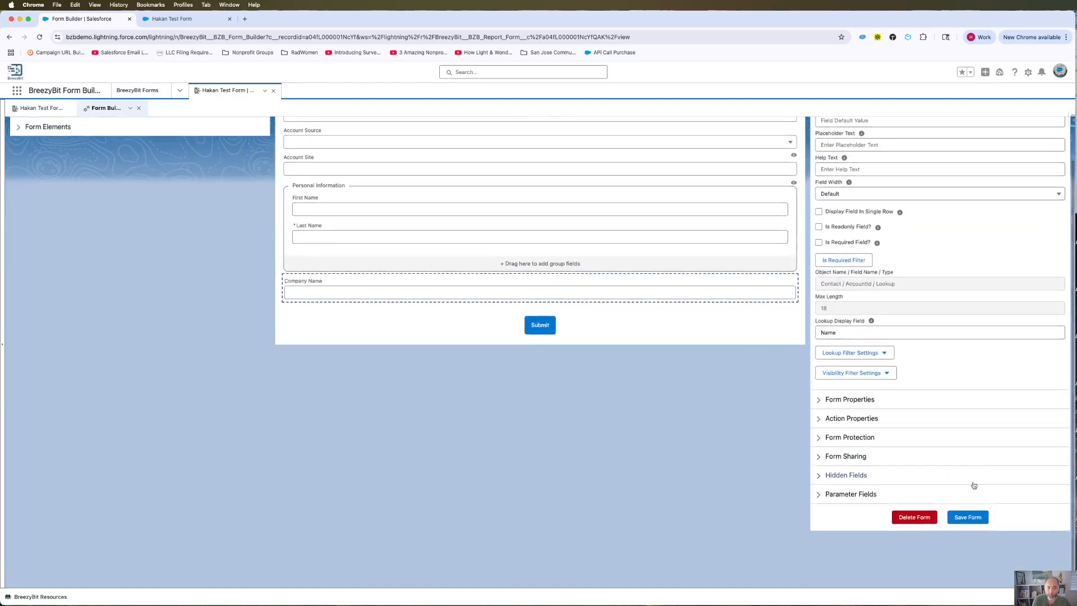
left_click(966, 518)
left_click(654, 356)
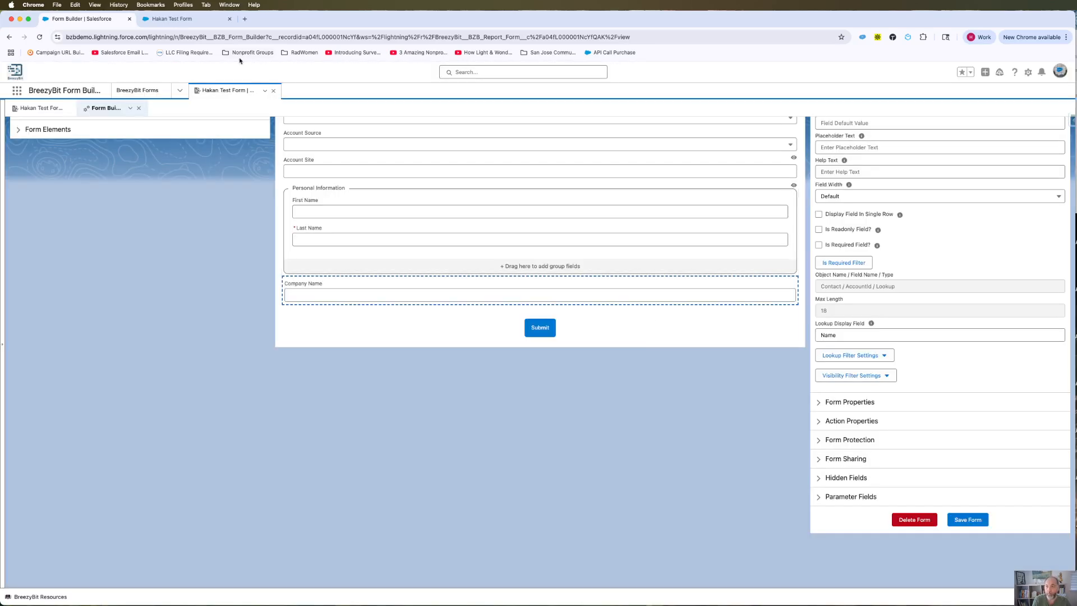
Reload the published Test Form and check which accounts the filtered Company Name lookup offers
left_click(171, 18)
left_click(39, 36)
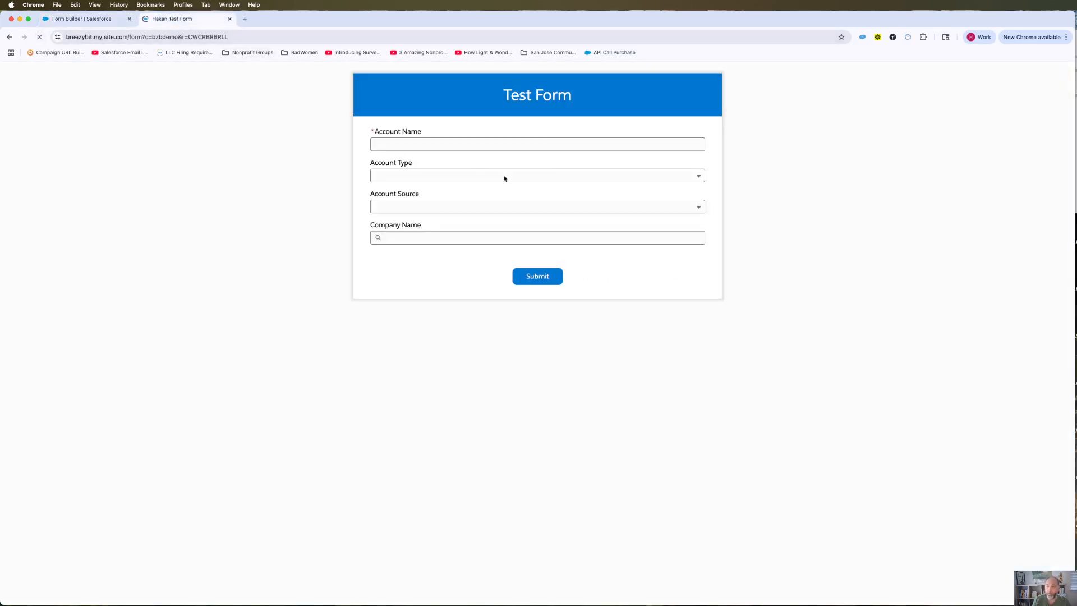
left_click(81, 19)
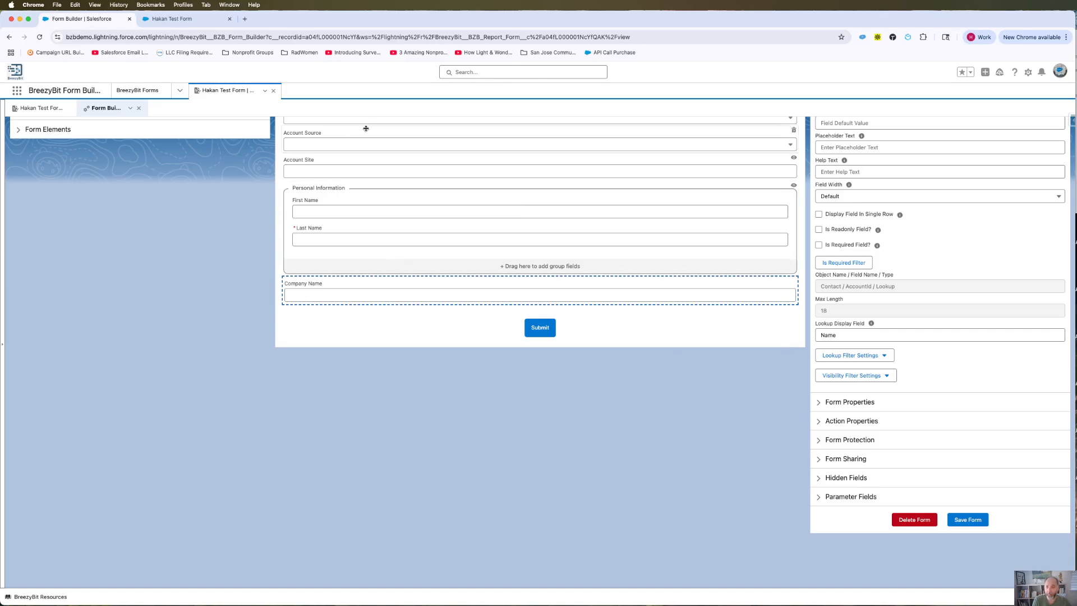
scroll(456, 232, "up", 5)
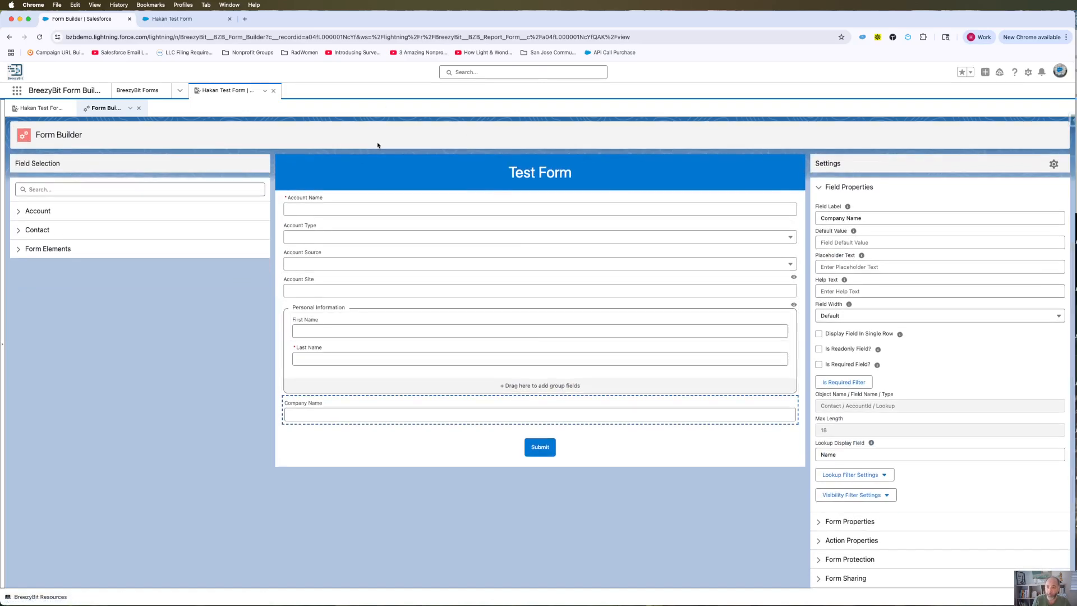
left_click(179, 21)
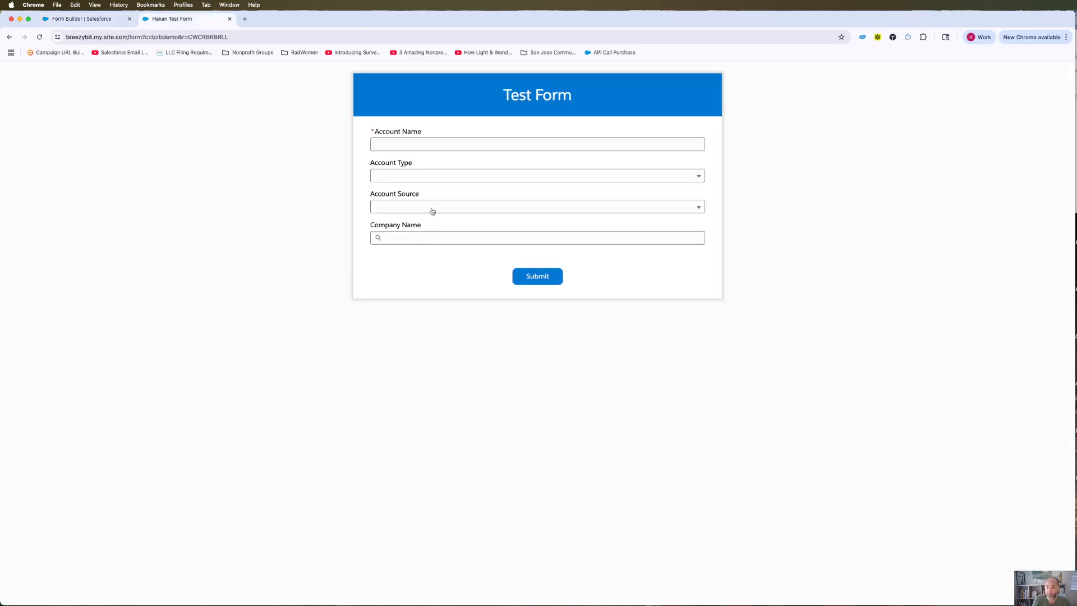
left_click(420, 238)
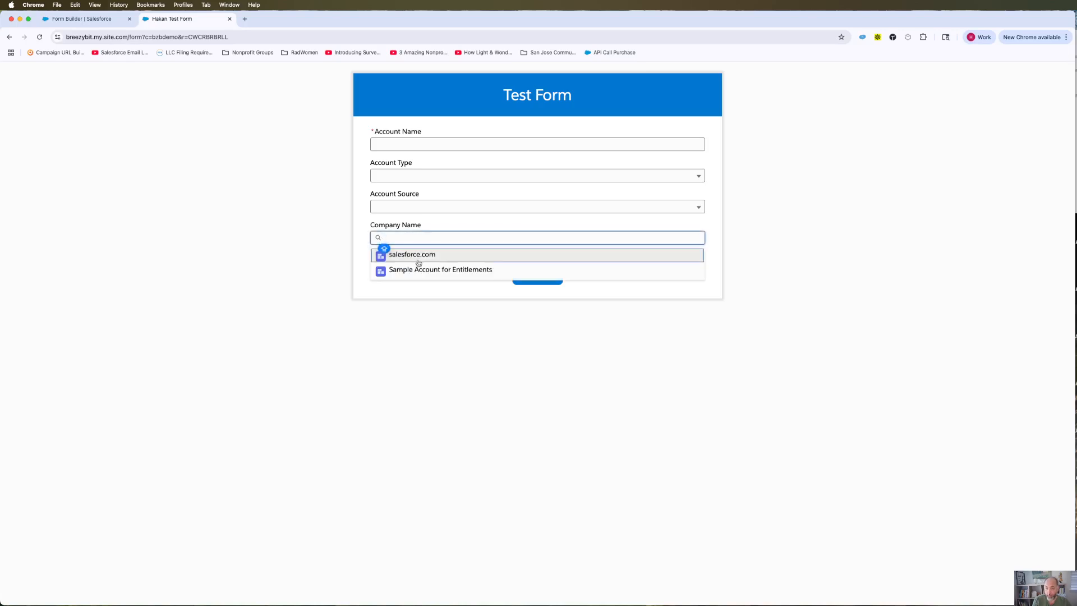
left_click(392, 260)
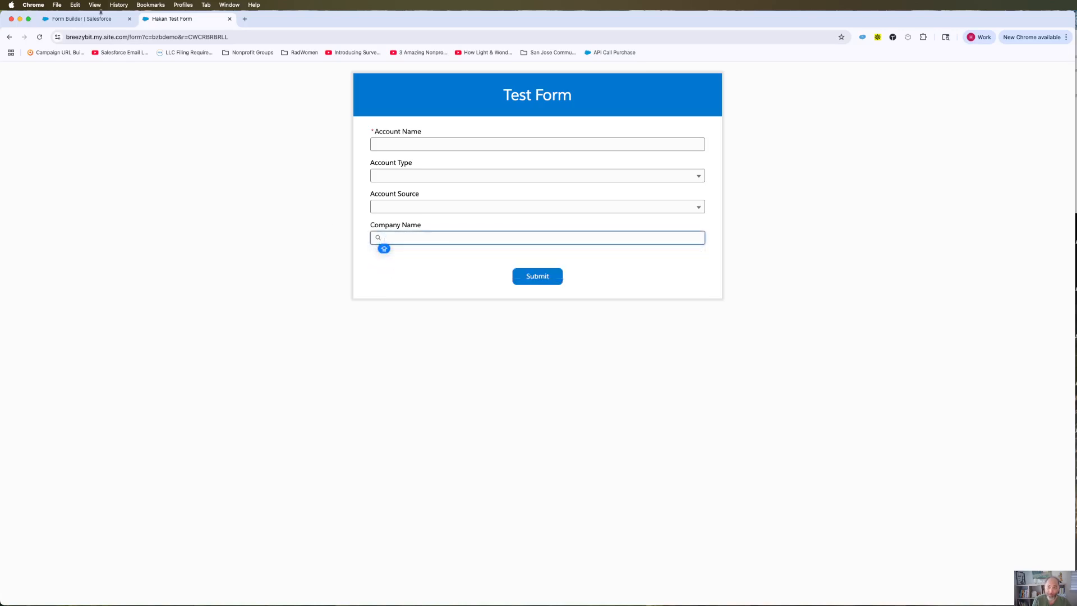
Return to the form builder and try changing the Company Name basic lookup filter to Account Type equals, with the filter value cleared
left_click(84, 19)
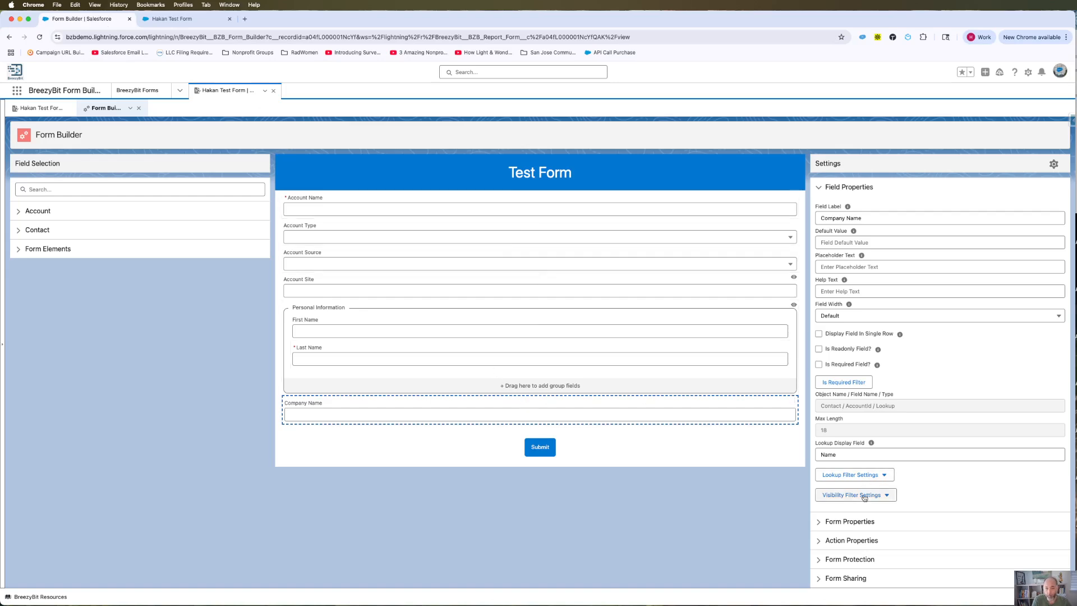
left_click(877, 475)
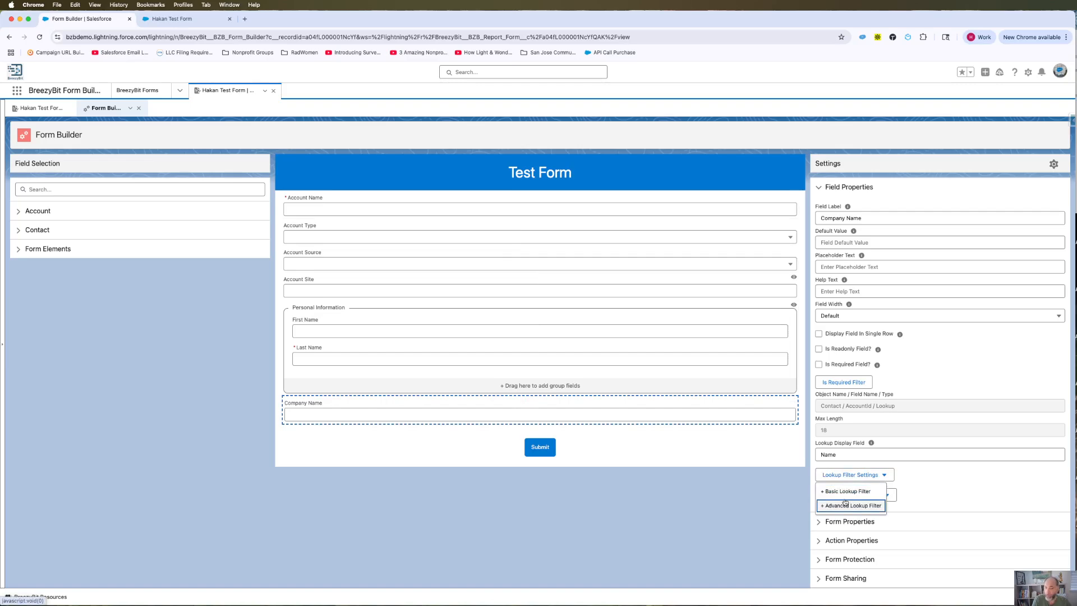
left_click(847, 492)
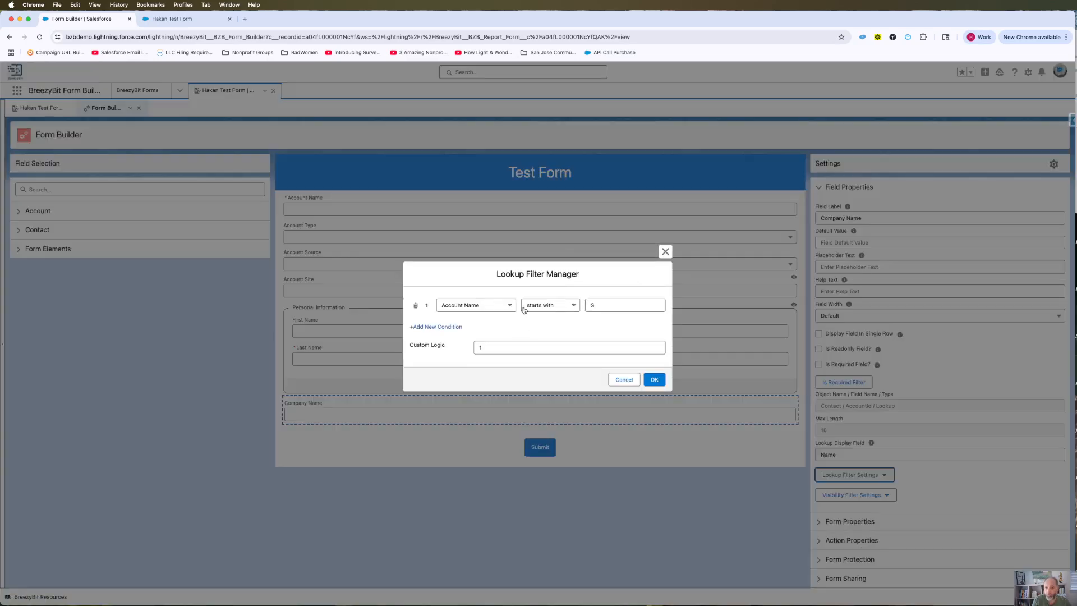
left_click(476, 308)
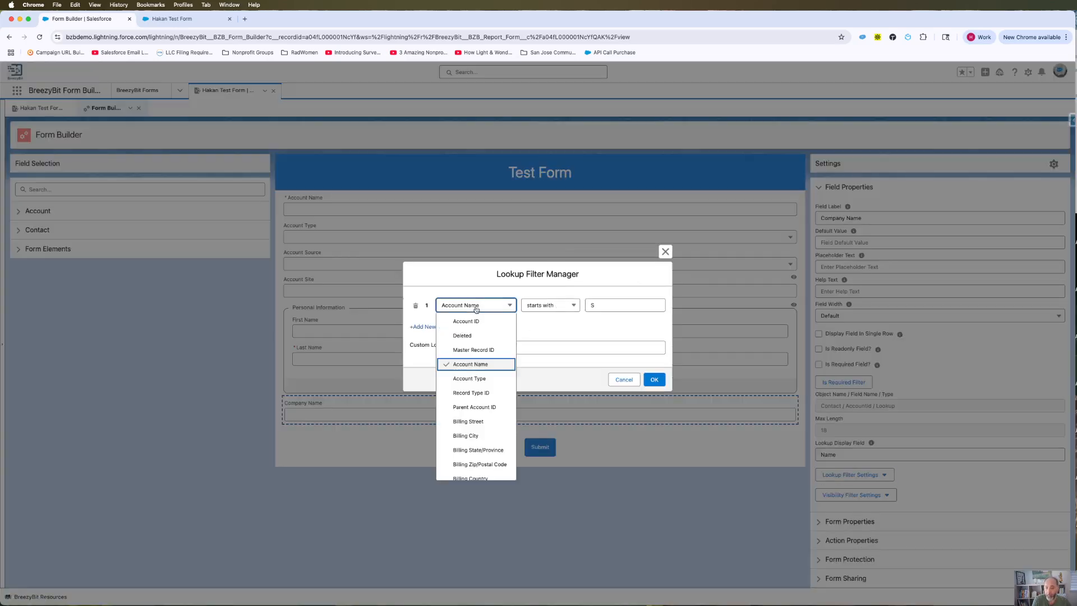
left_click(476, 380)
left_click(550, 309)
left_click(550, 321)
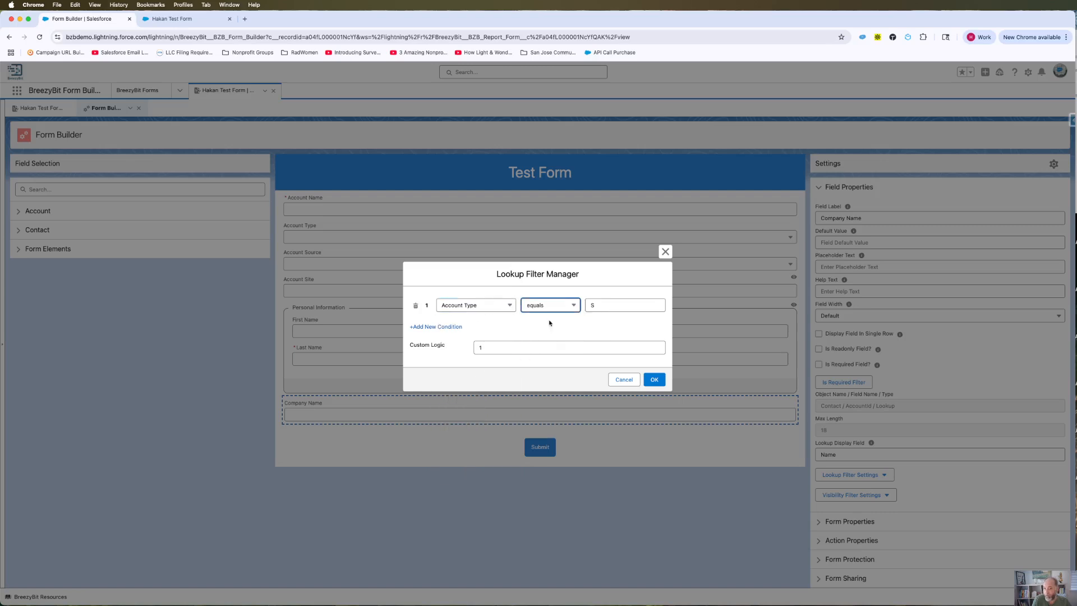
left_click(600, 305)
key("BackSpace")
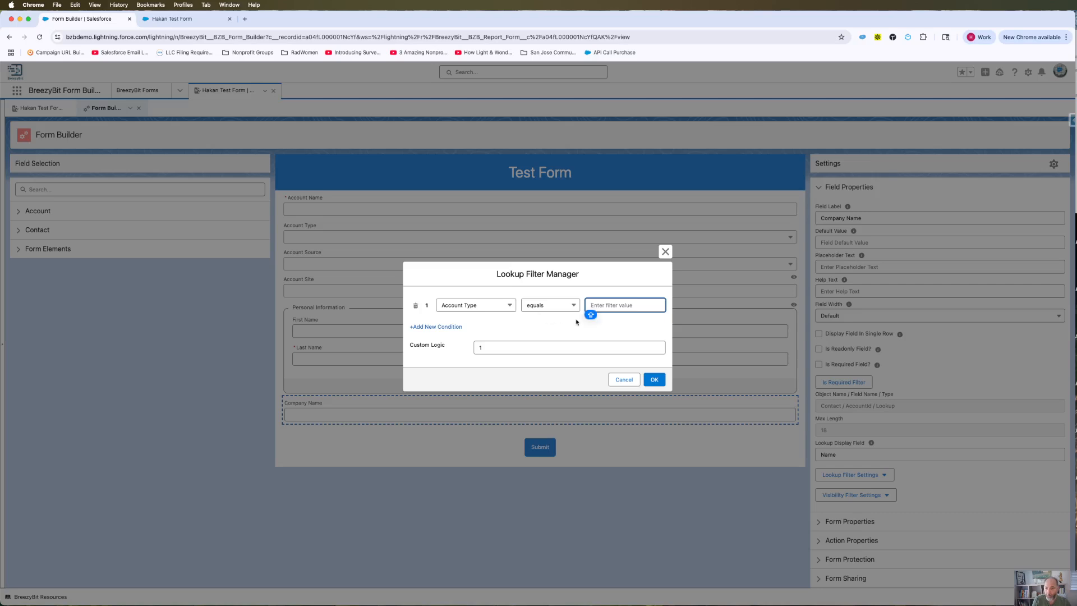
Browse the account fields offered for the lookup filter condition and try Industry as its field
left_click(471, 307)
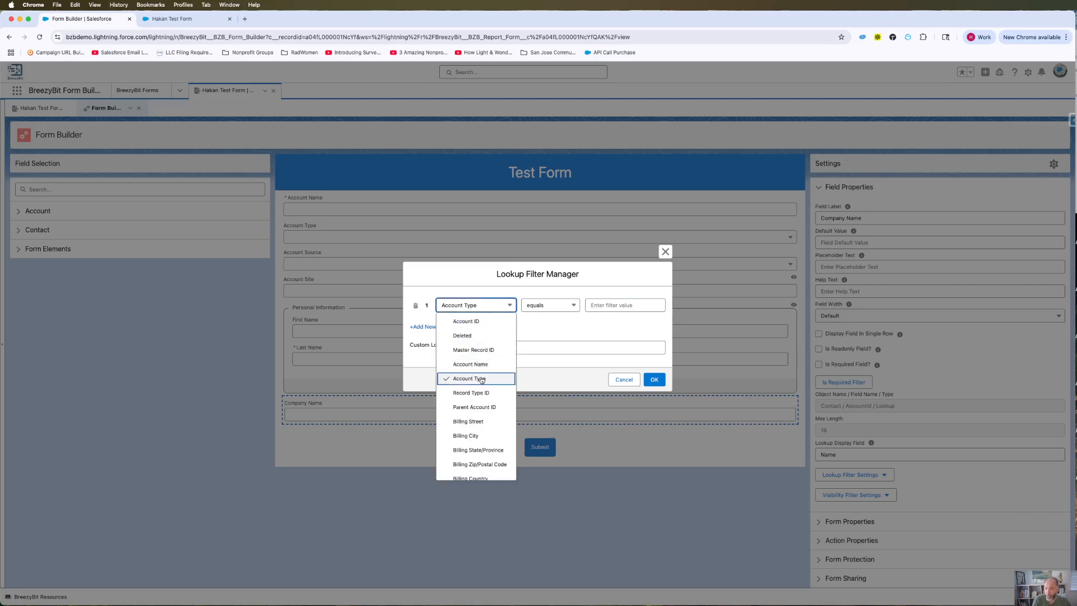
scroll(477, 387, "down", 4)
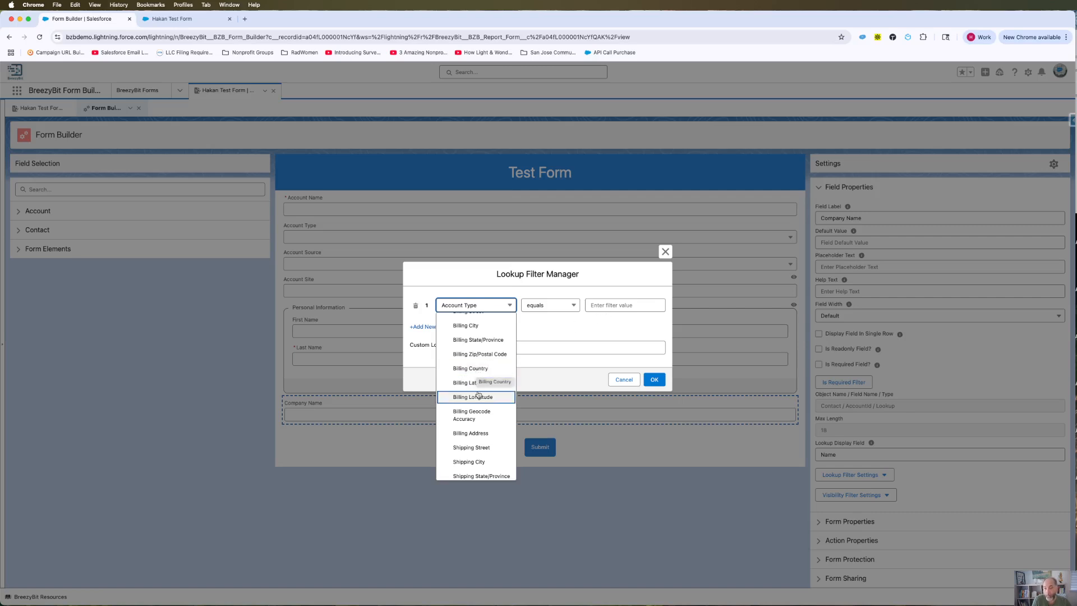
scroll(479, 395, "down", 5)
scroll(478, 395, "down", 4)
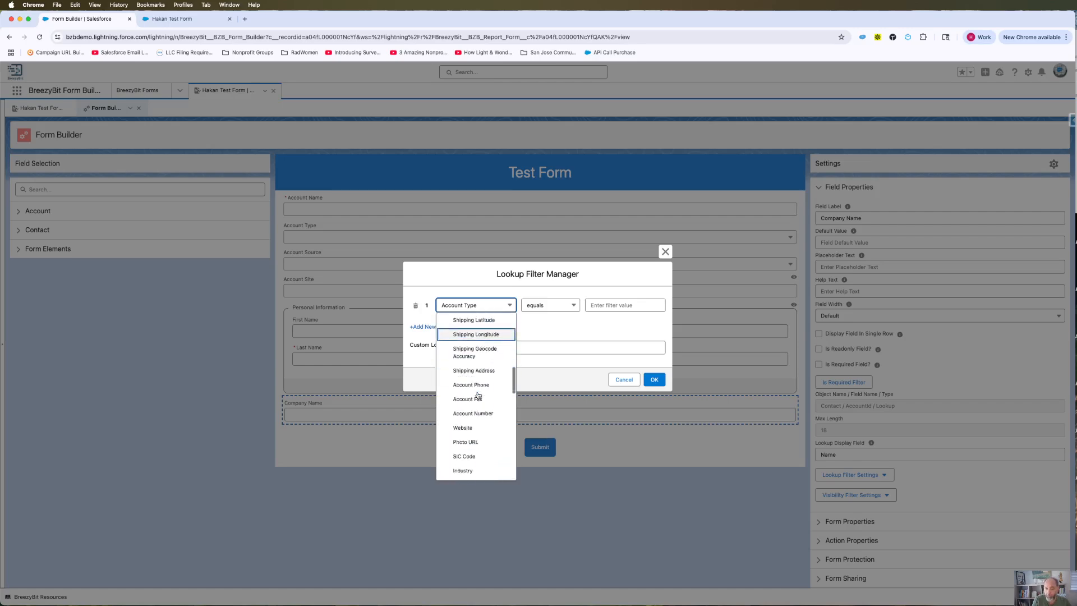
scroll(478, 394, "up", 1)
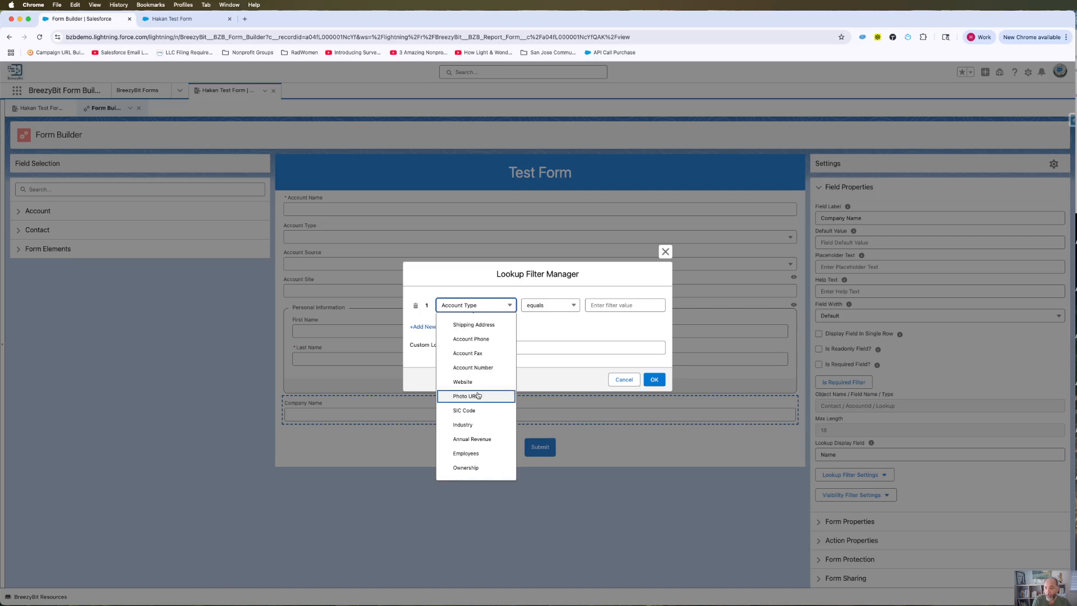
scroll(478, 395, "down", 4)
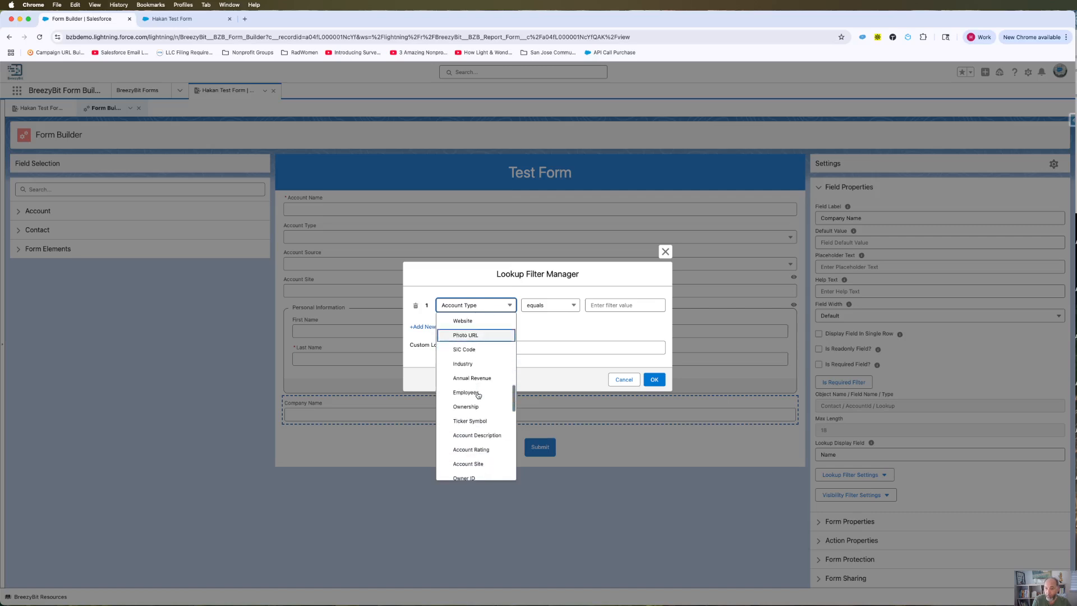
left_click(468, 364)
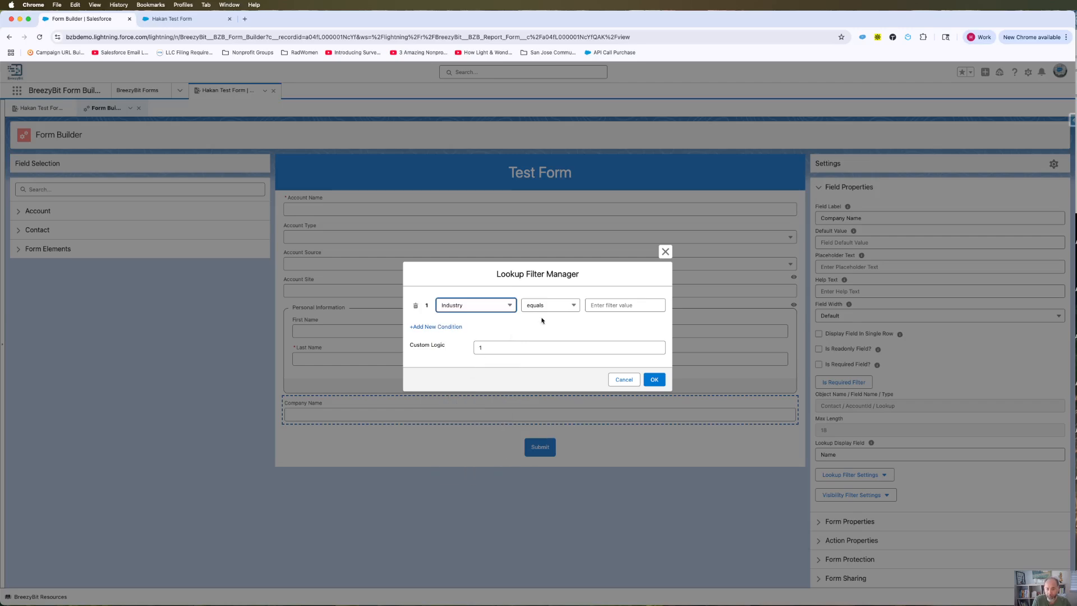
Examine the remaining account fields available for the filter condition and close the Lookup Filter Manager without applying the edits
left_click(595, 306)
left_click(471, 305)
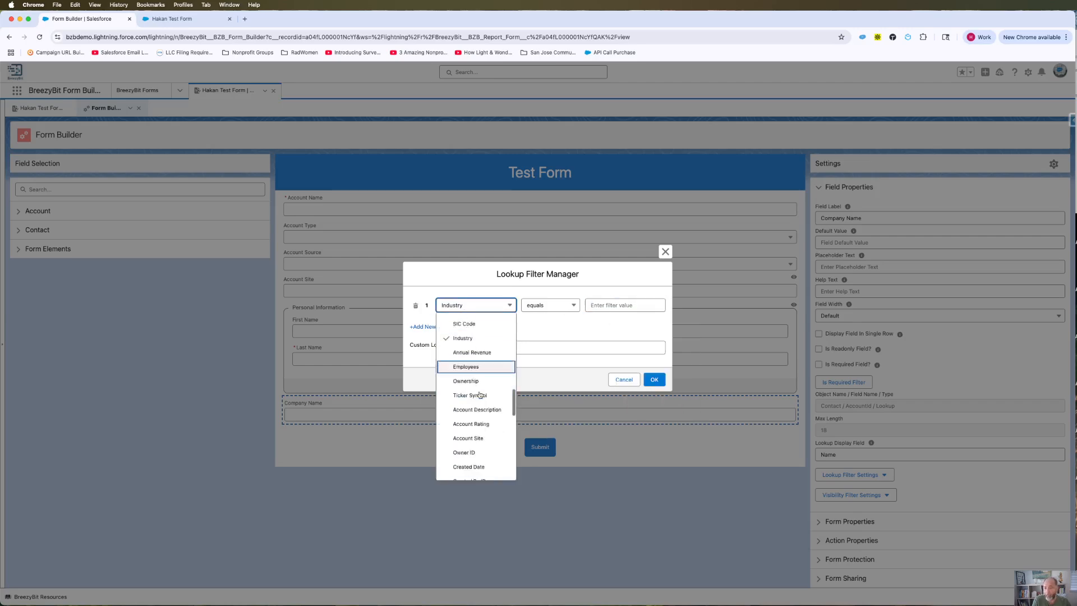
scroll(480, 394, "down", 8)
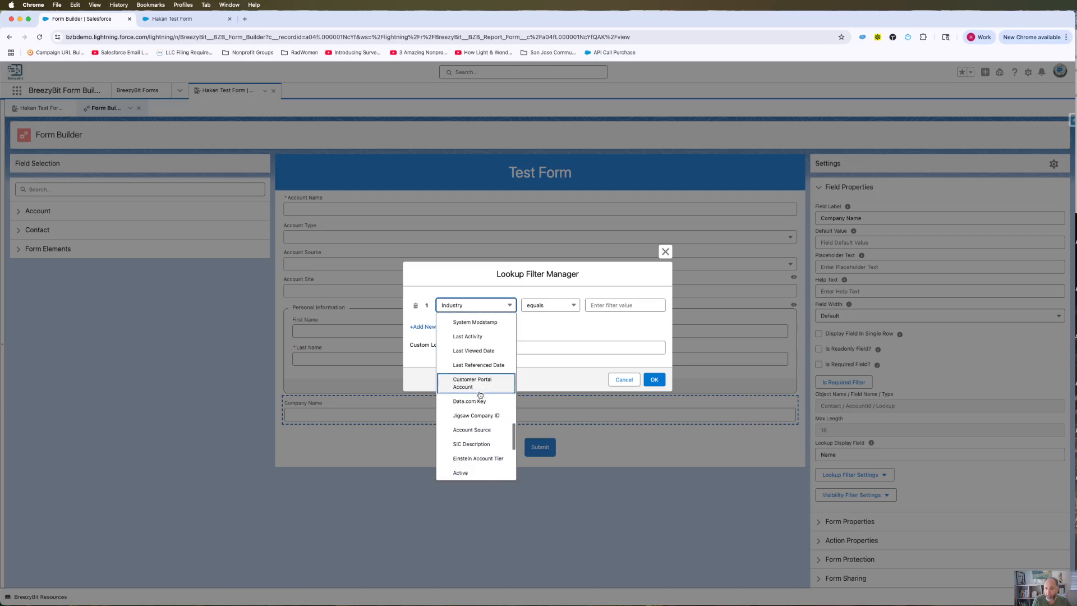
scroll(480, 392, "down", 5)
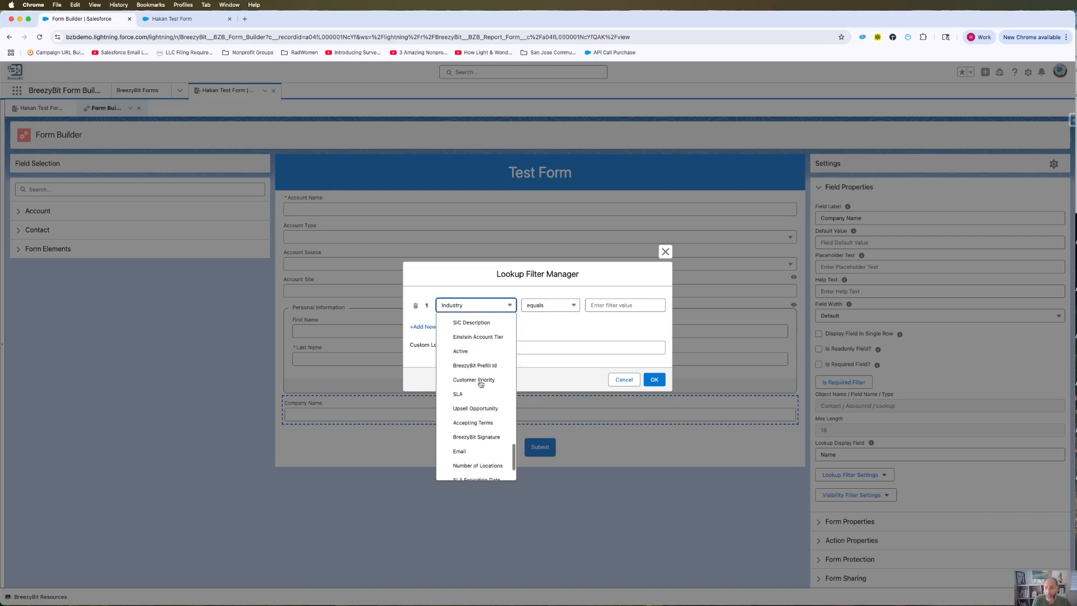
scroll(480, 383, "down", 1)
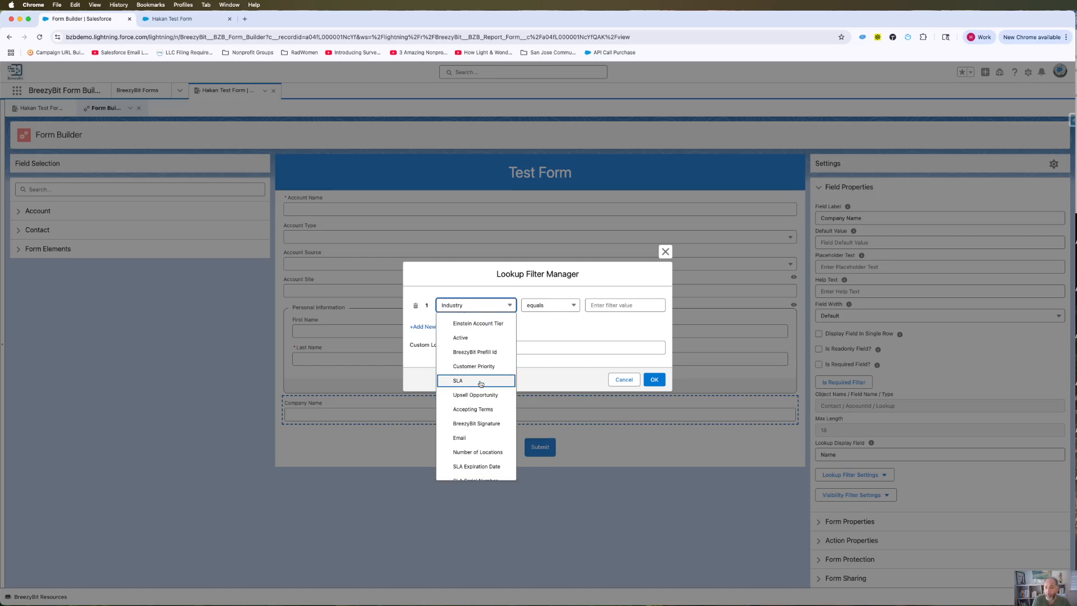
scroll(476, 408, "up", 8)
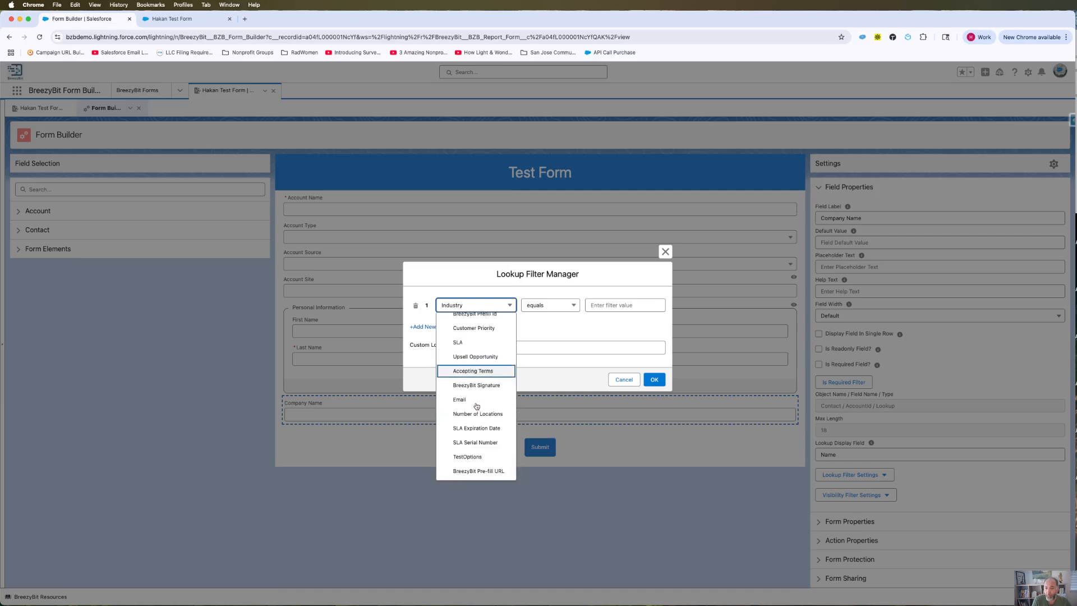
left_click(545, 329)
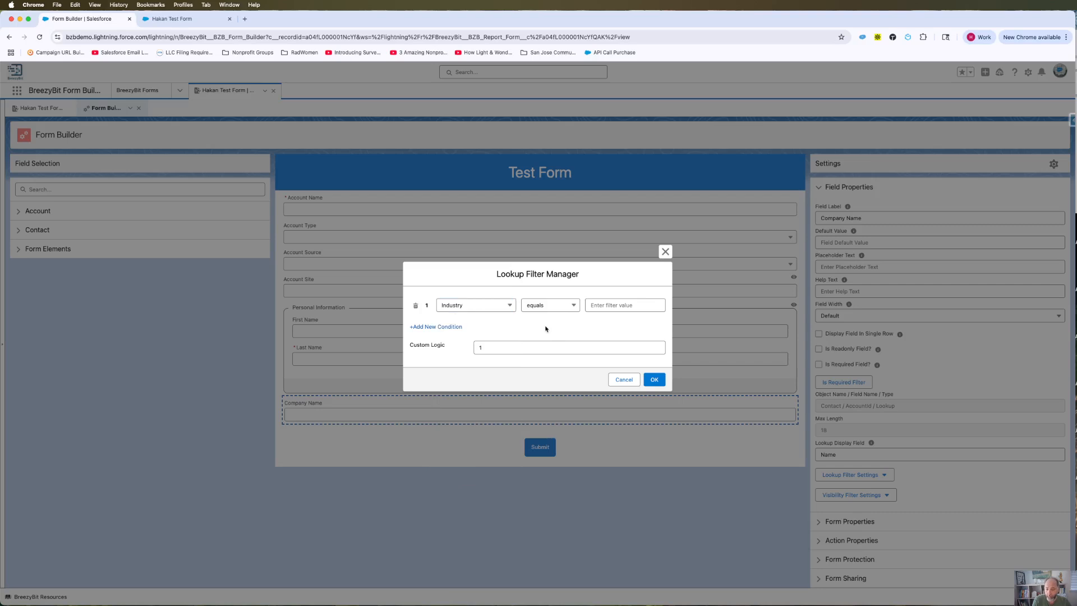
left_click(666, 250)
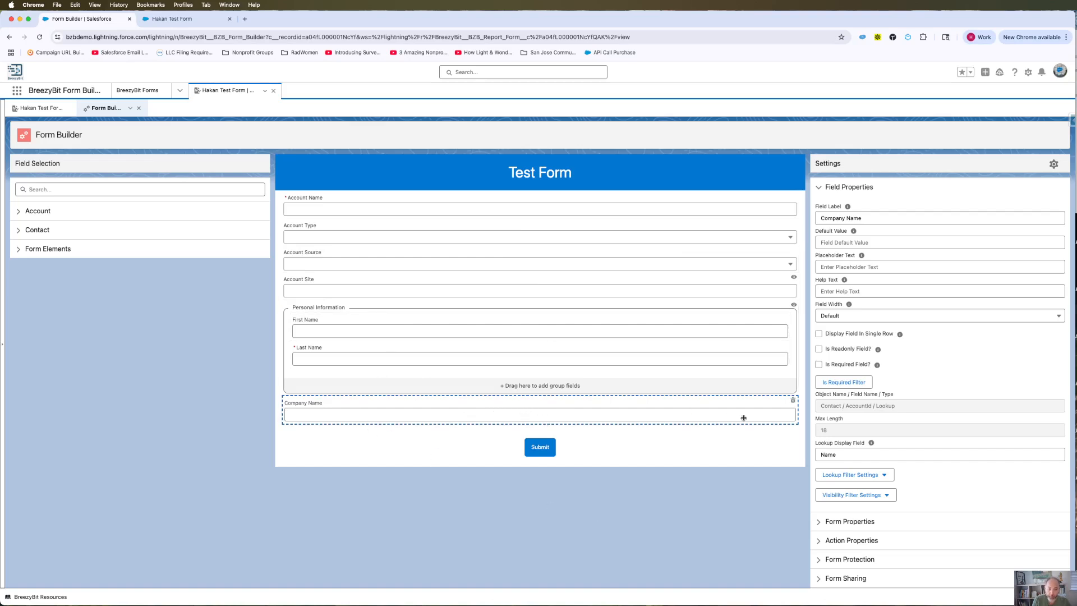
Reopen the Company Name field's basic lookup filter to review its condition and close it
left_click(883, 474)
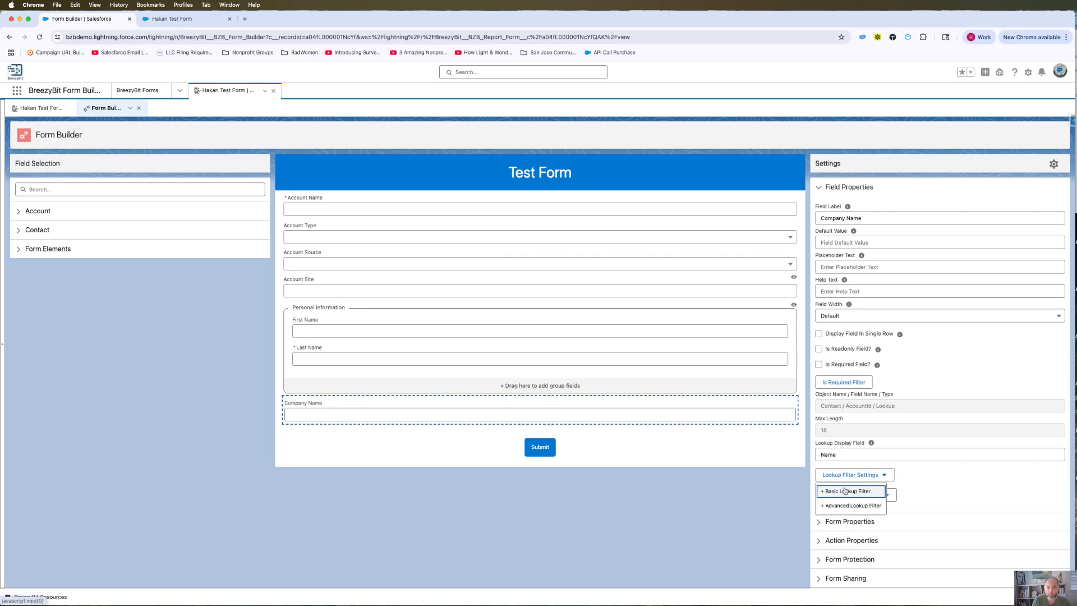
left_click(846, 490)
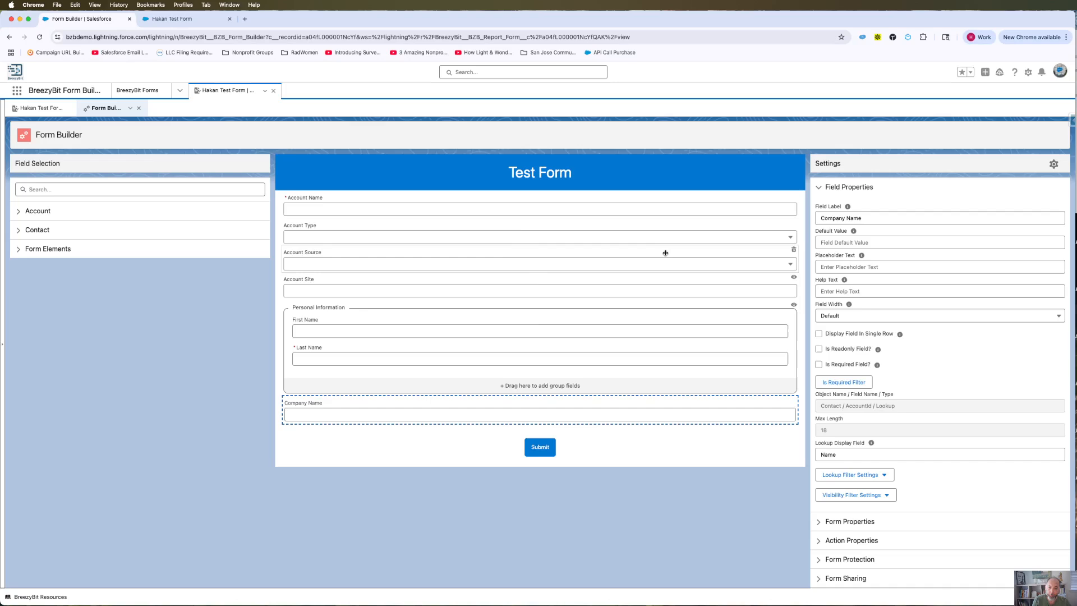
left_click(665, 252)
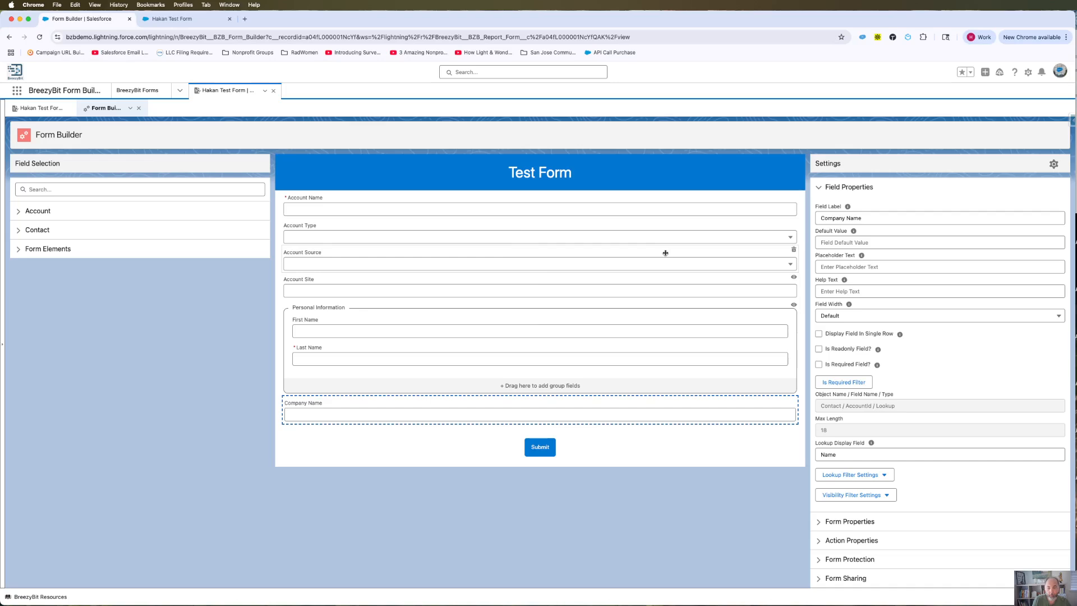